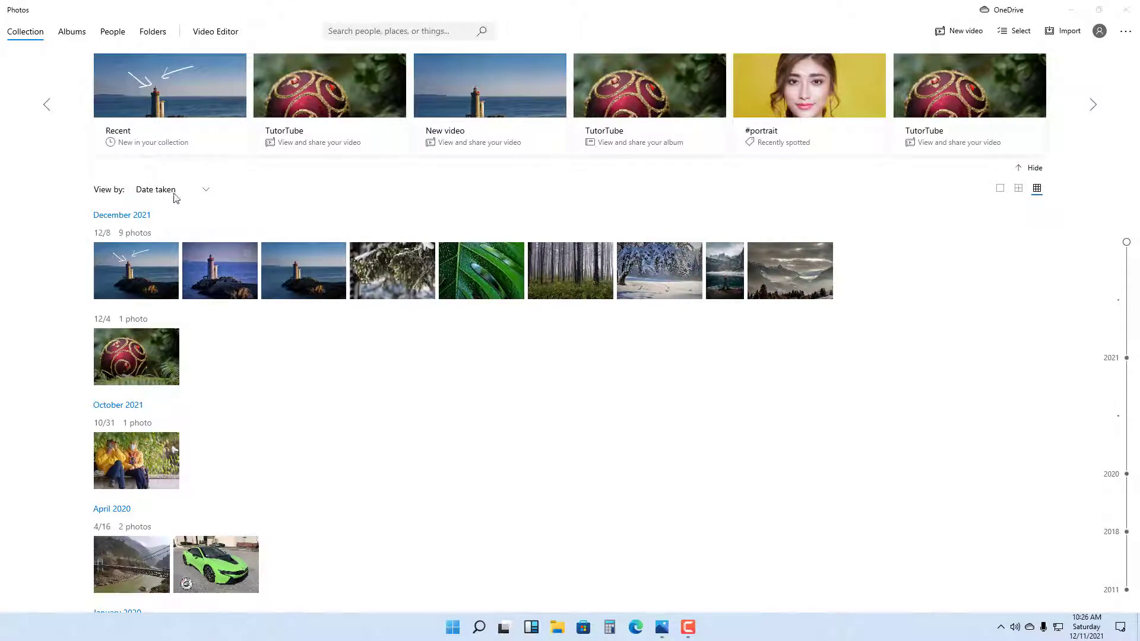
Step: Create a new Video Editor project and name it TutorTube
click(206, 35)
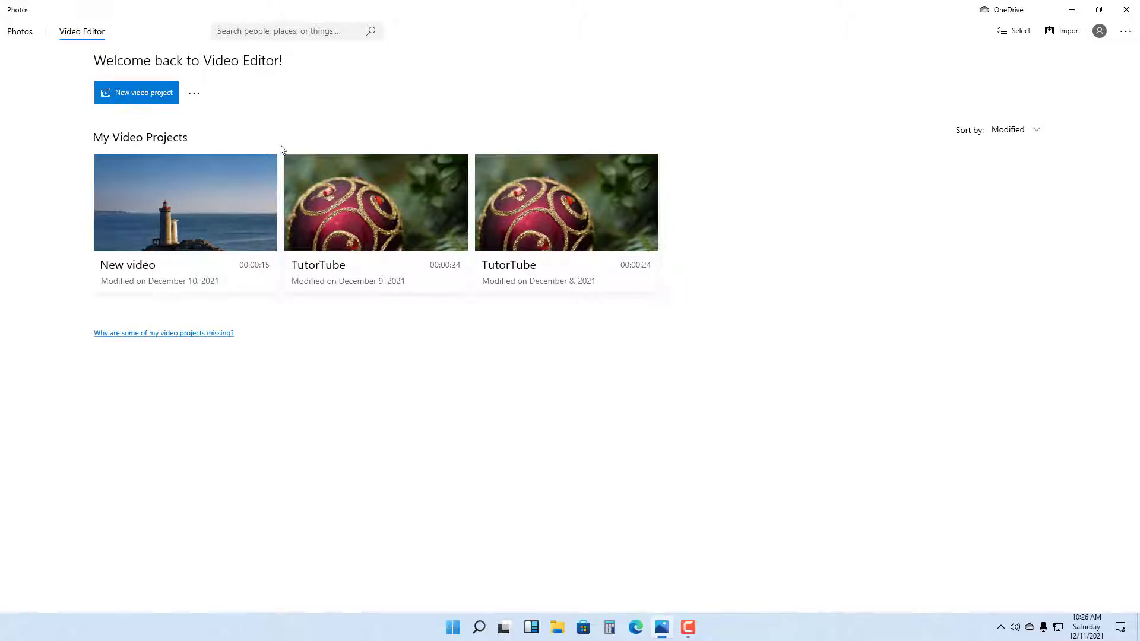
click(136, 93)
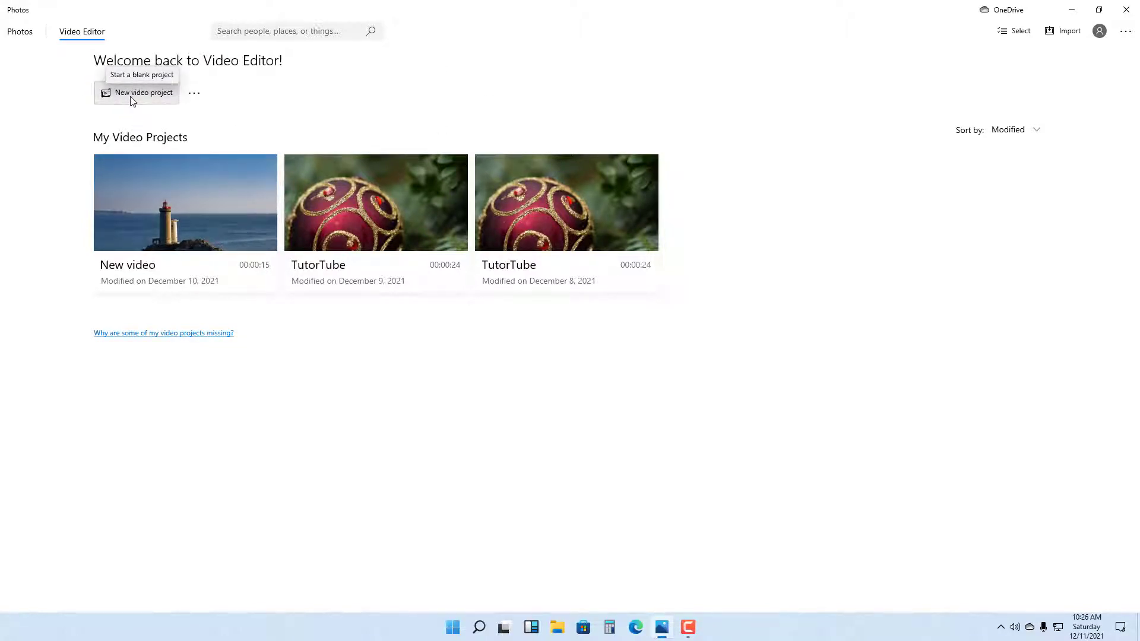
click(132, 99)
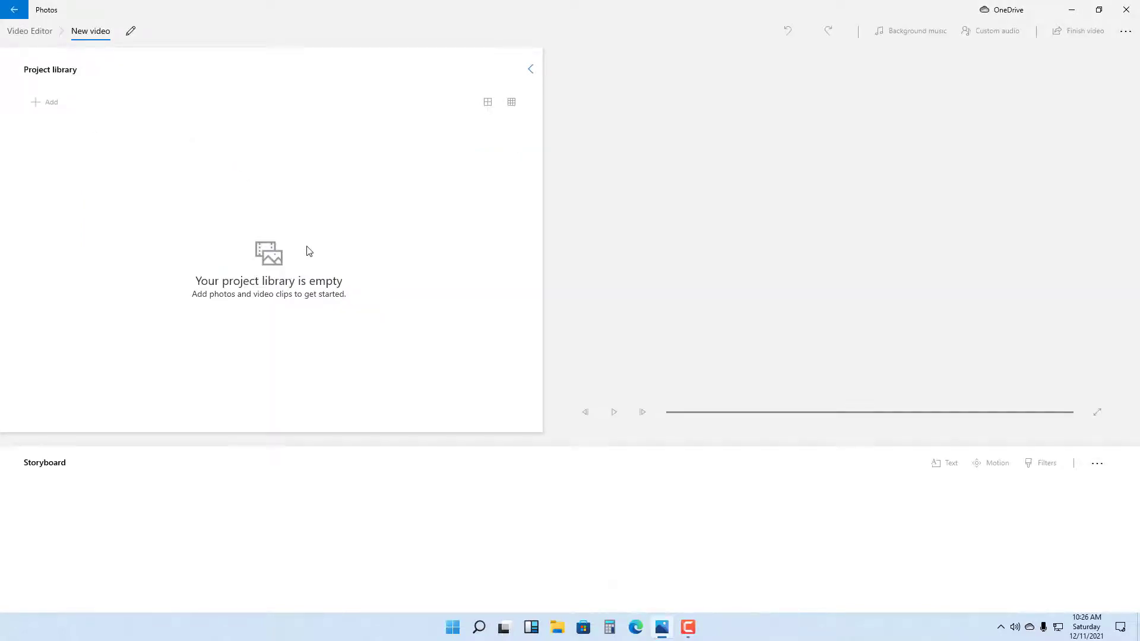
click(519, 300)
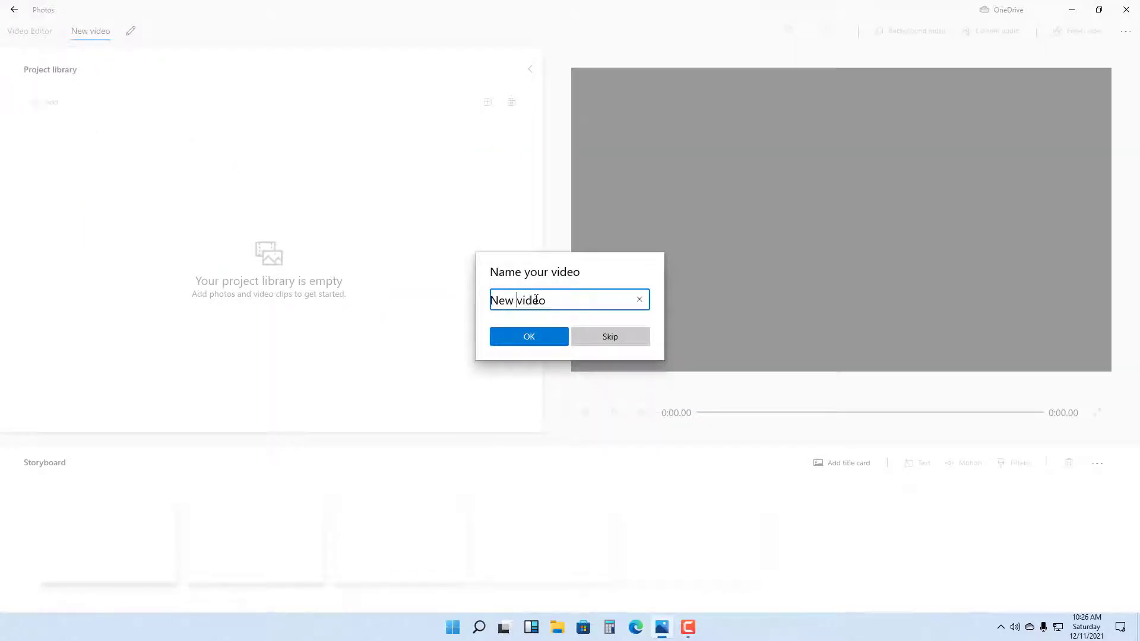
drag(554, 301, 484, 301)
text(TutorTube)
click(533, 332)
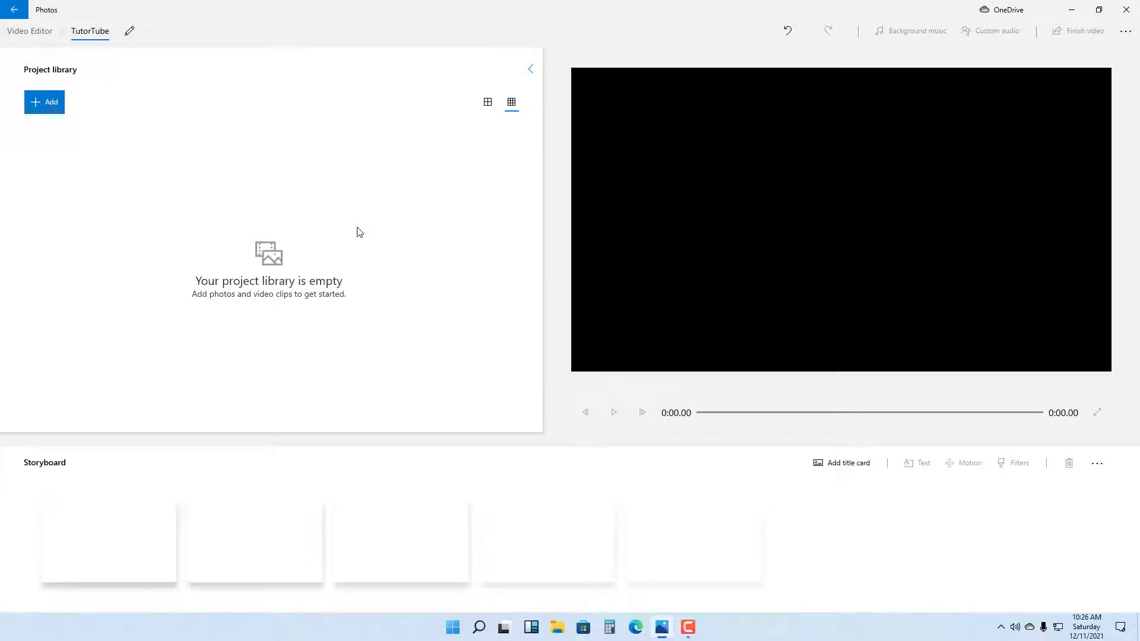
Step: Start adding media from this PC to the project library and open the Videos folder on drive TT (L:)
click(46, 106)
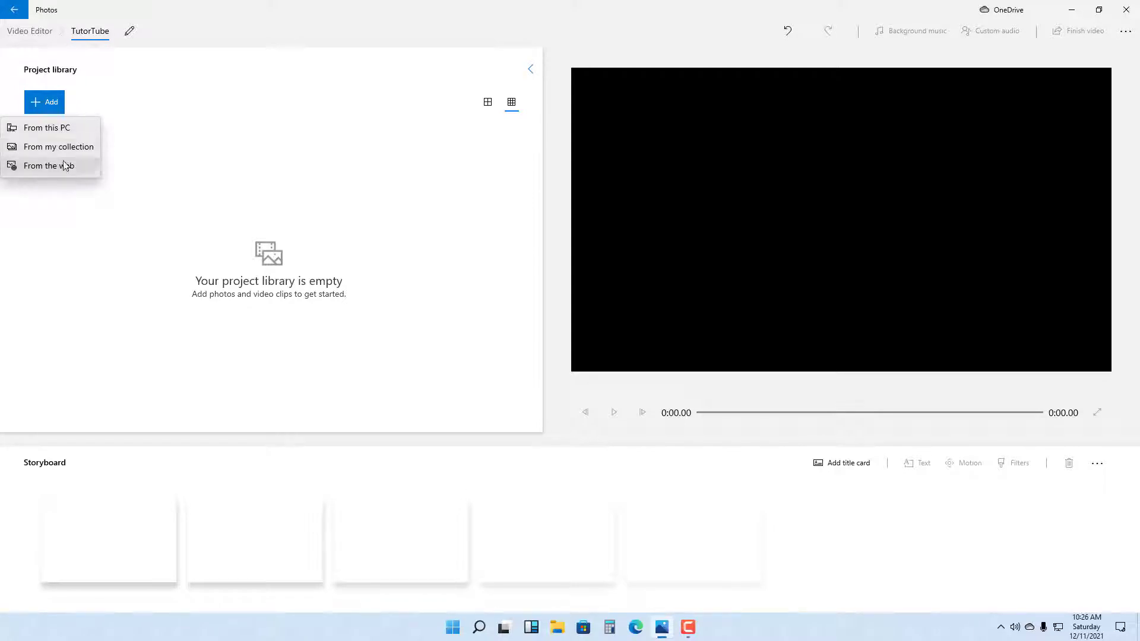
click(47, 128)
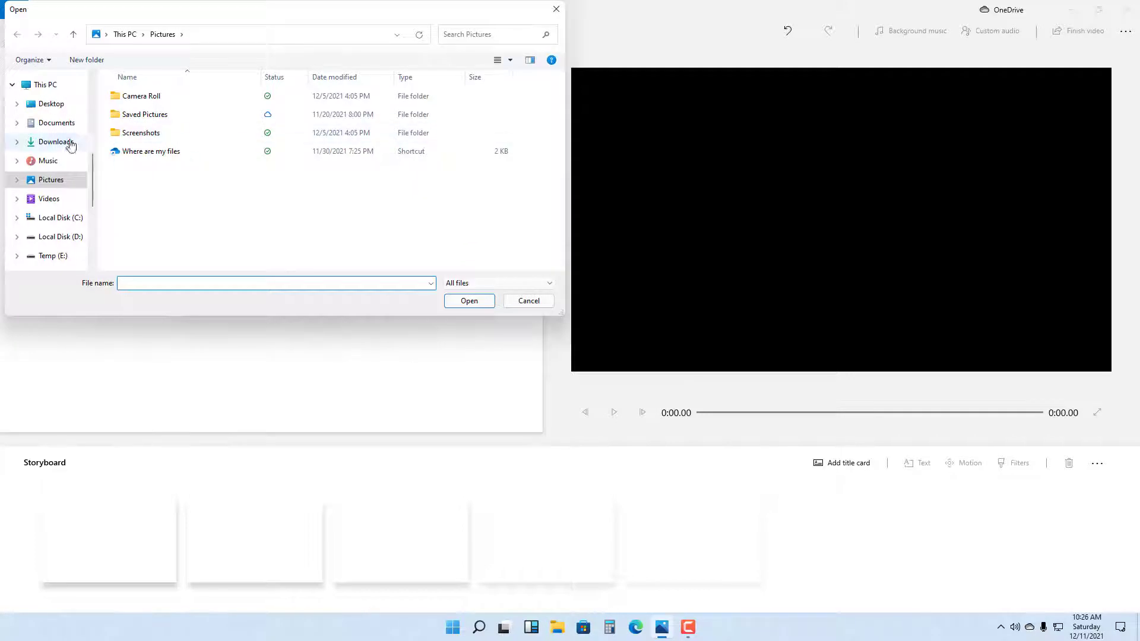
scroll(81, 179, down, 3)
scroll(80, 179, up, 1)
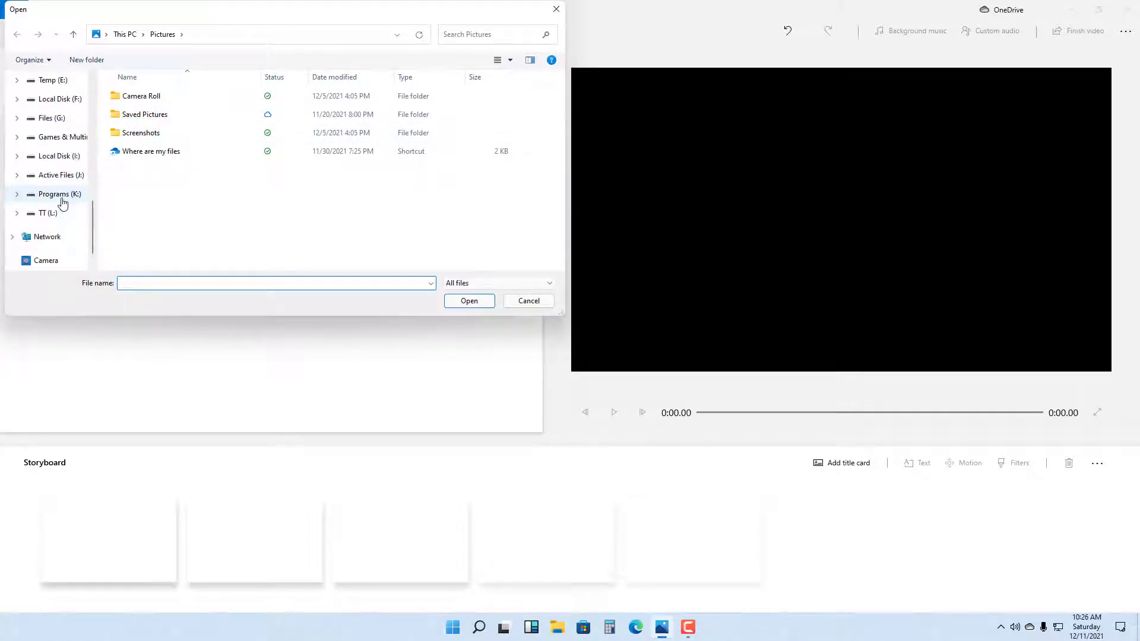
click(50, 212)
scroll(250, 214, down, 10)
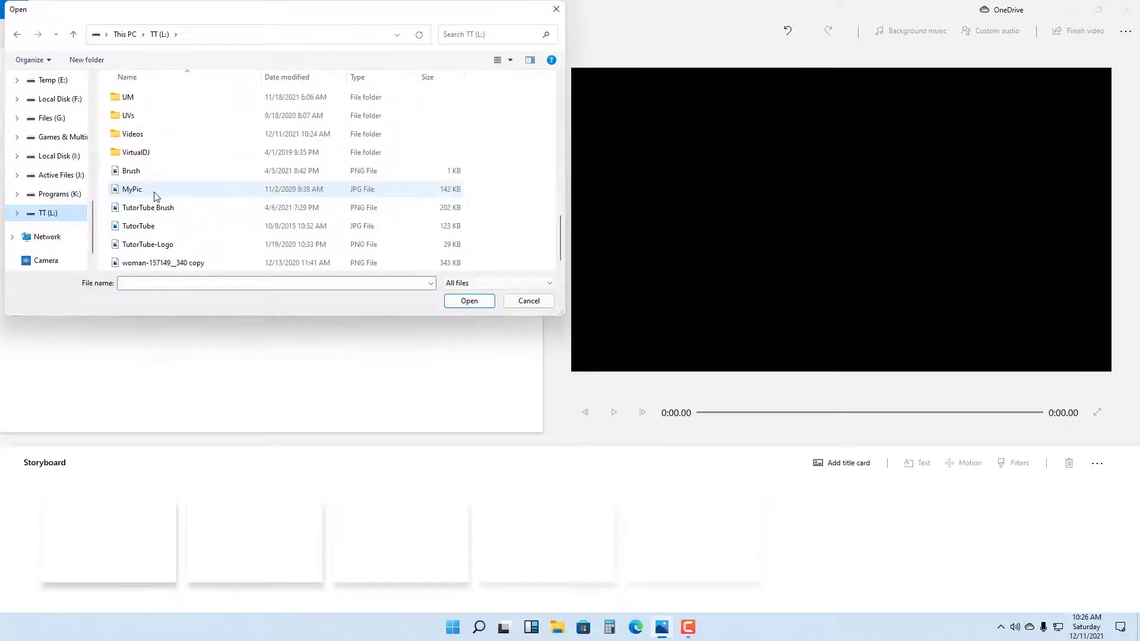
scroll(159, 193, up, 5)
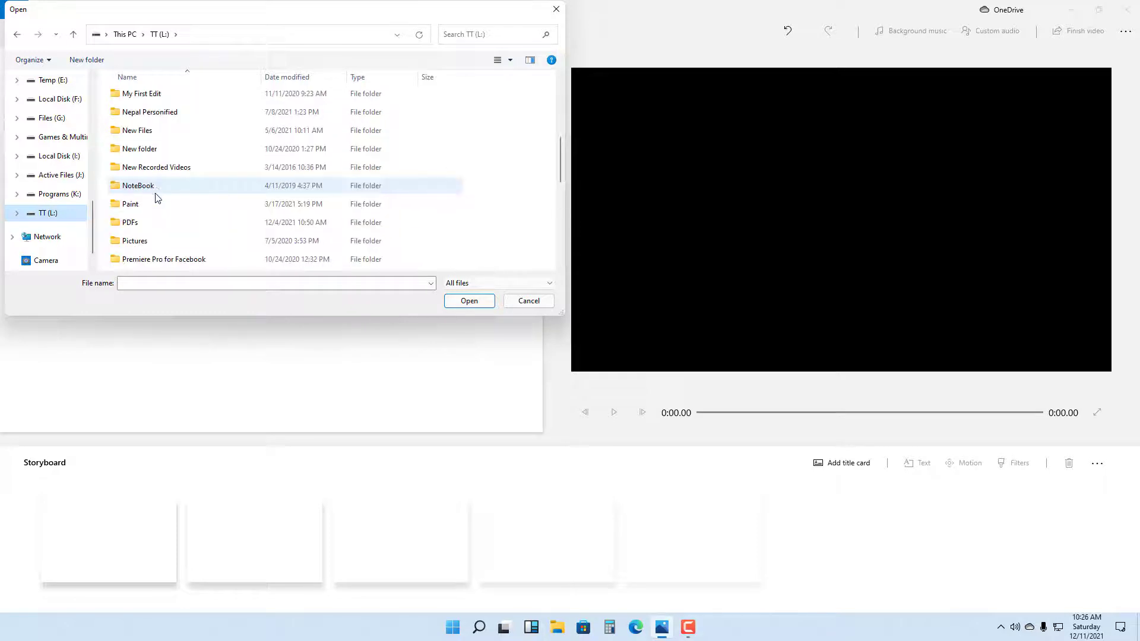
scroll(148, 191, down, 3)
click(140, 187)
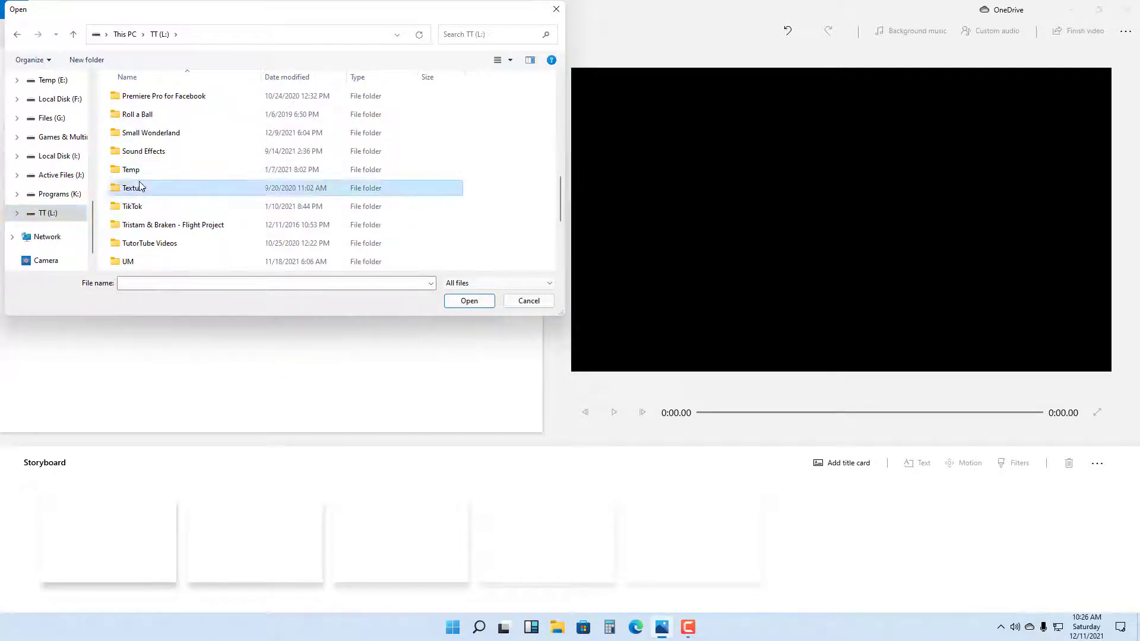
key(v)
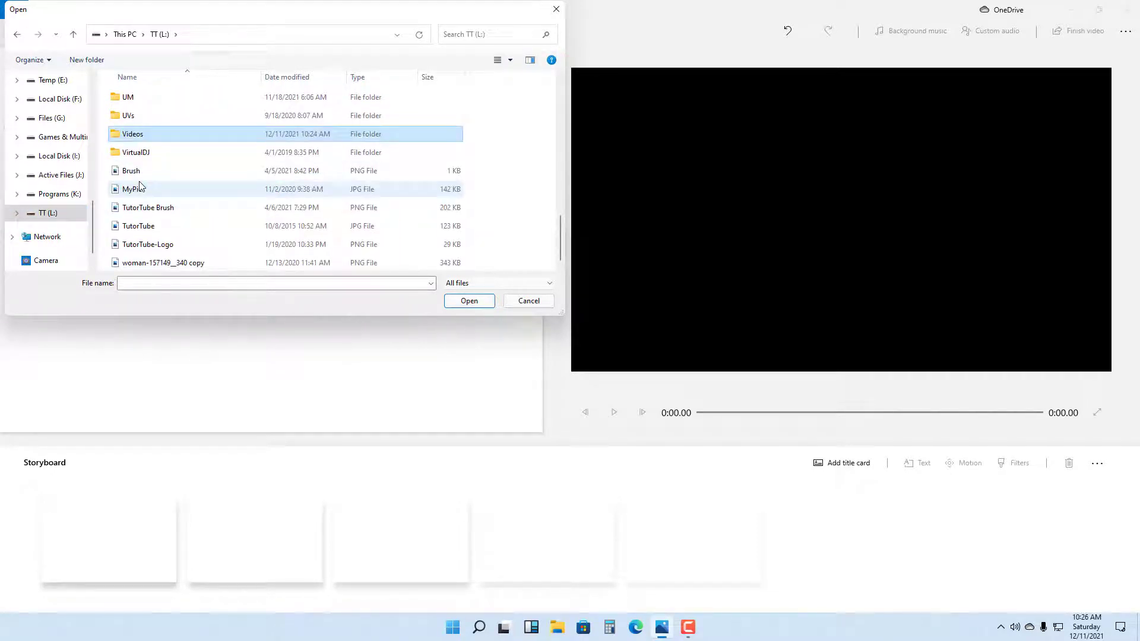
double_click(146, 135)
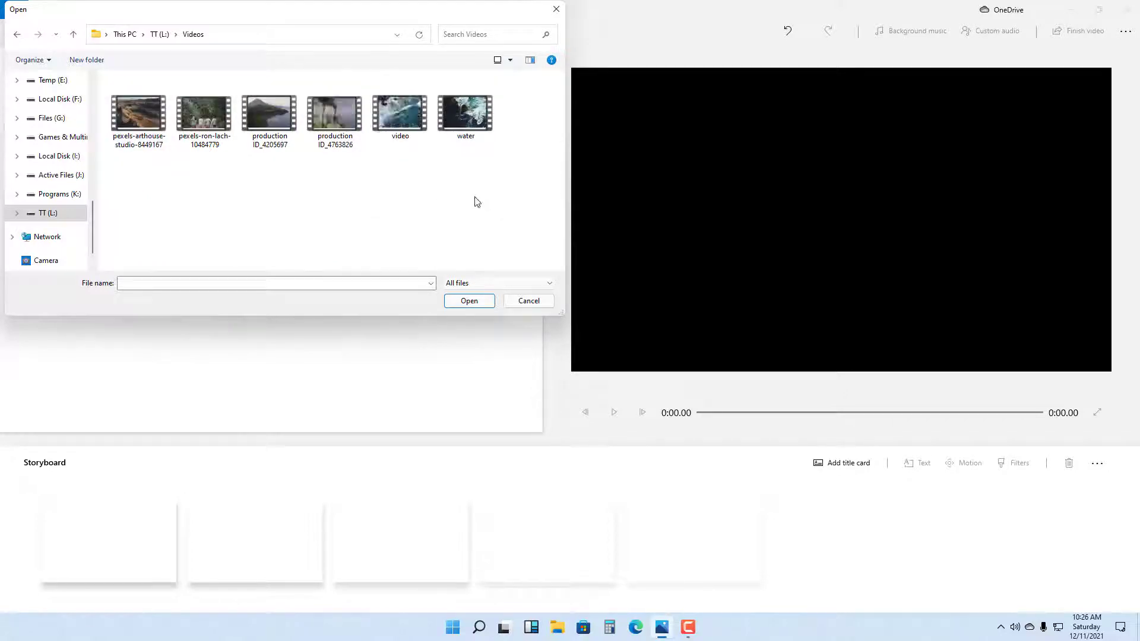
Step: Add all six videos in the folder to the project library and clear their selection
drag(440, 184, 130, 108)
drag(510, 186, 139, 91)
click(469, 301)
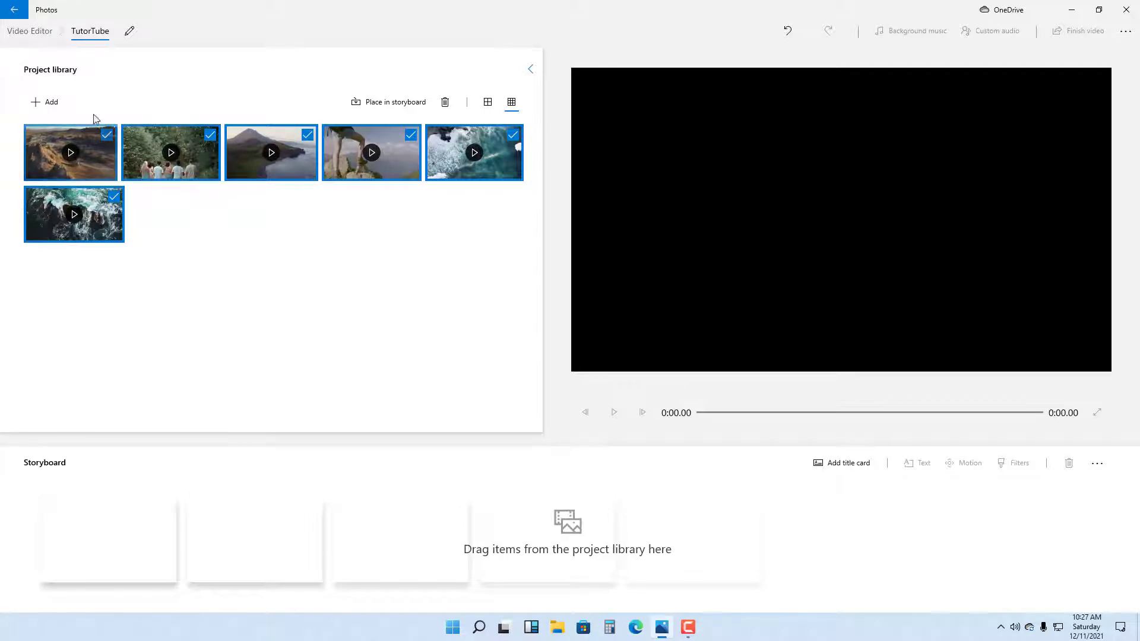
click(225, 270)
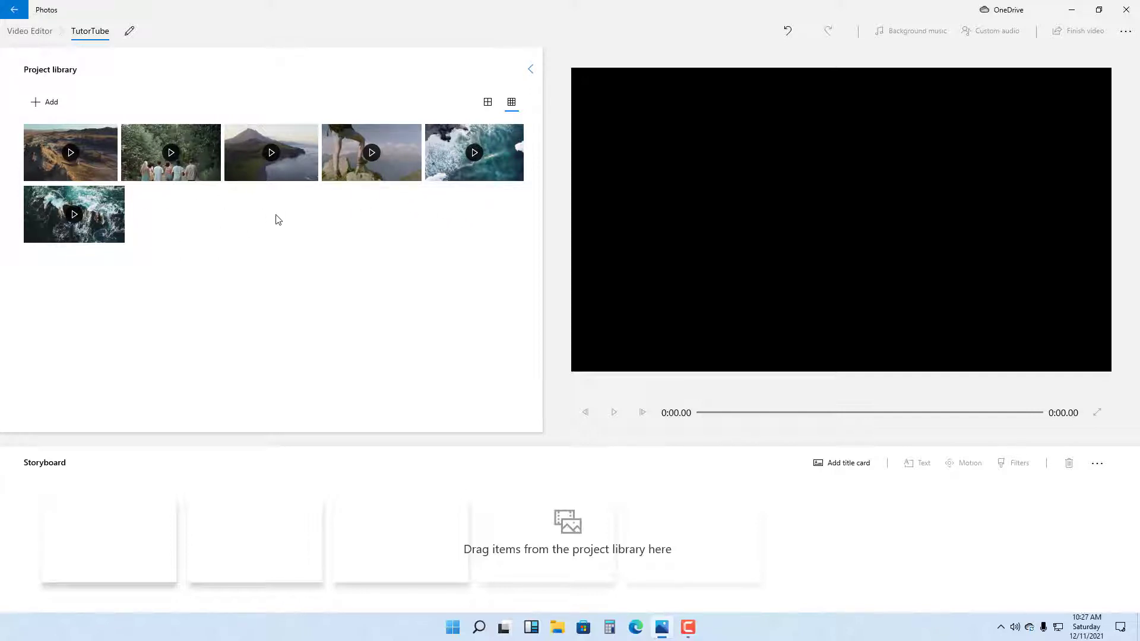
Step: Compare the medium and small thumbnail sizes of the project library, ending on small
click(488, 103)
click(509, 106)
click(487, 103)
click(511, 104)
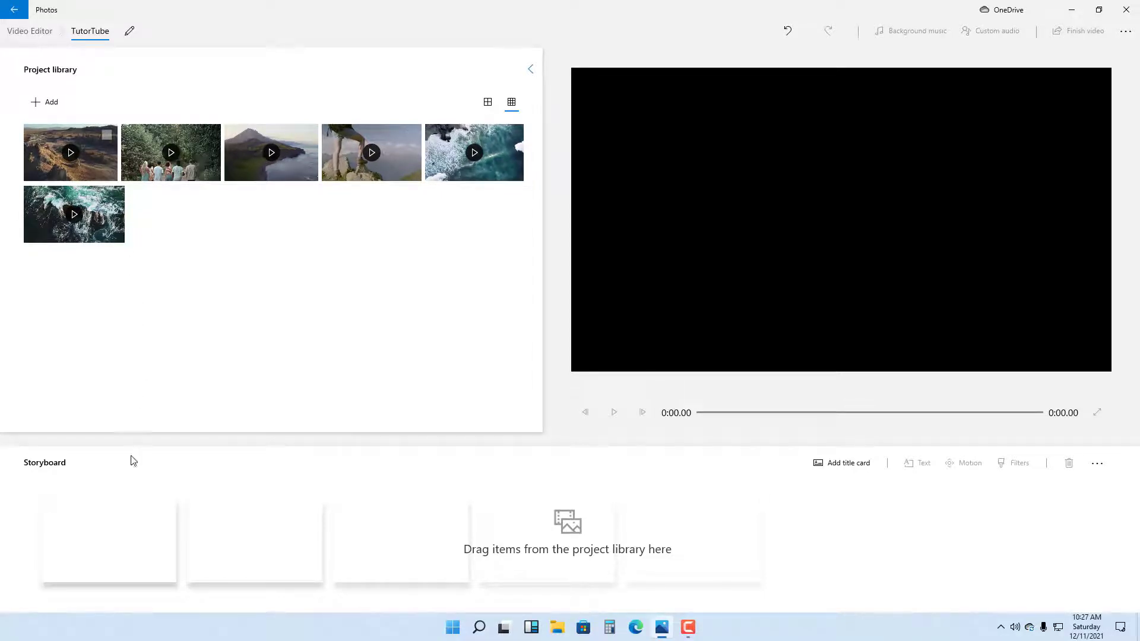
Step: Place the desert clip and the coastal mountain clip in the storyboard, and move the mountain clip to first place
click(108, 138)
drag(101, 159, 109, 539)
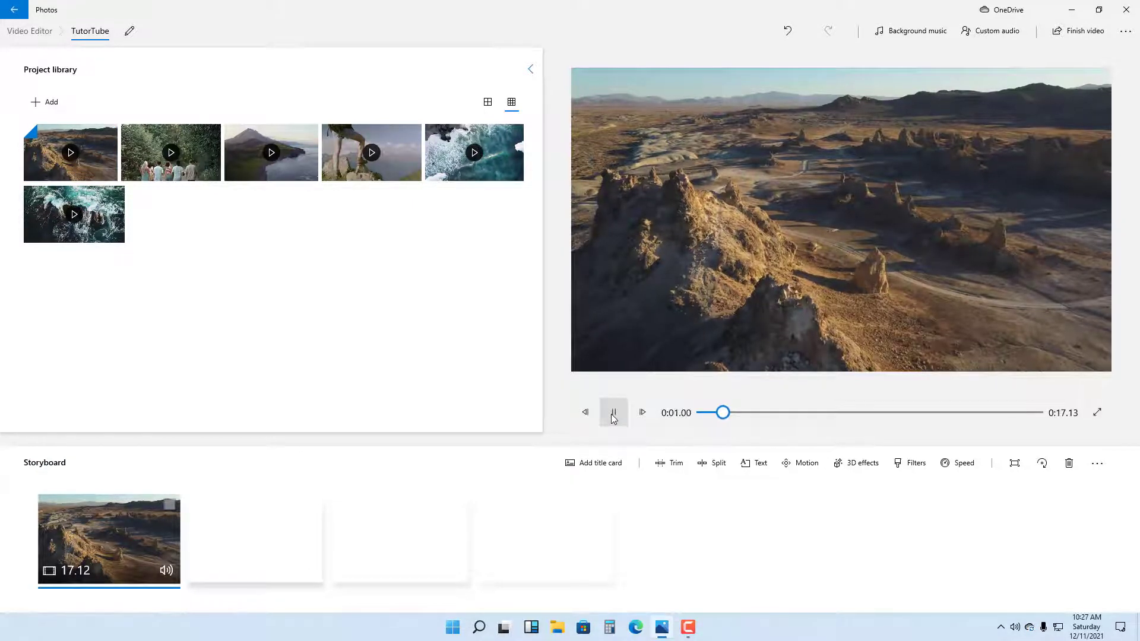
click(614, 415)
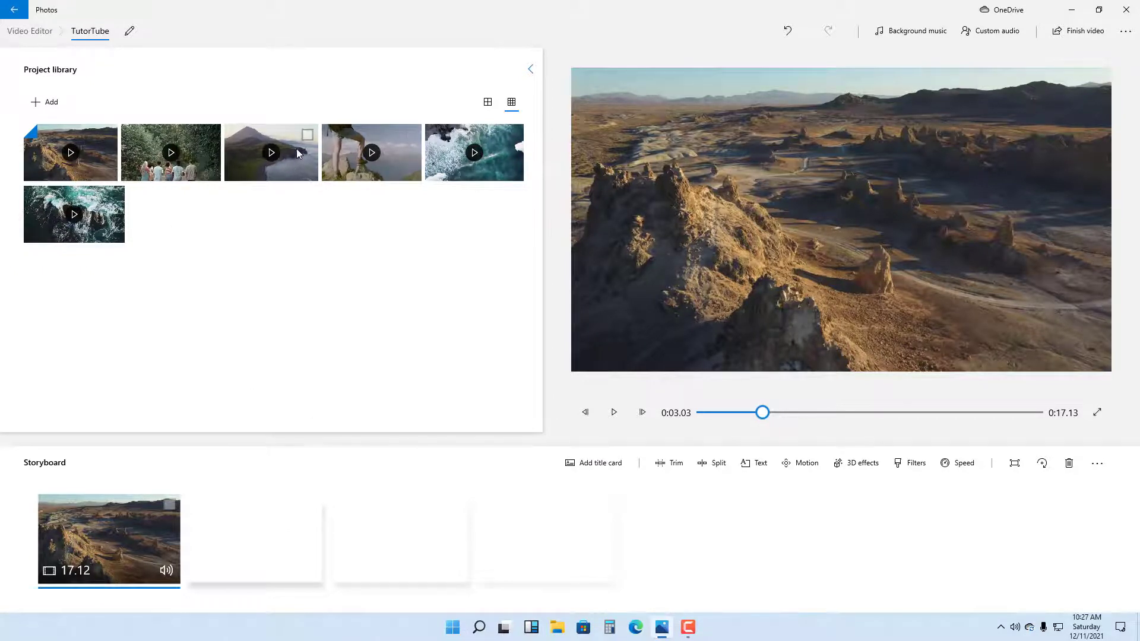
drag(298, 153, 294, 548)
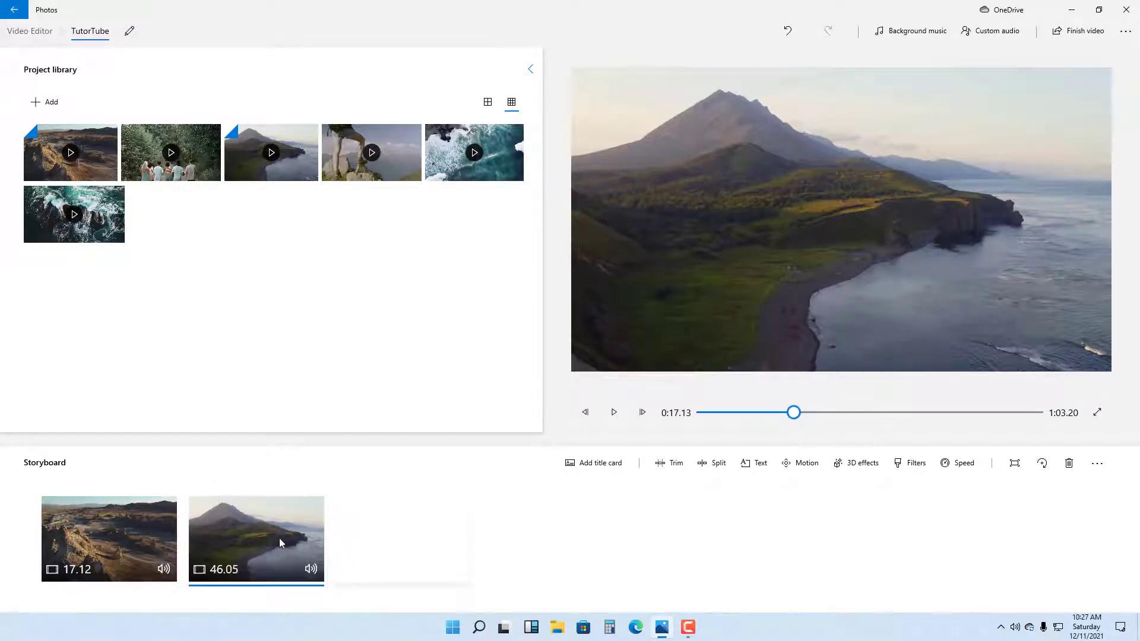
drag(198, 532, 83, 541)
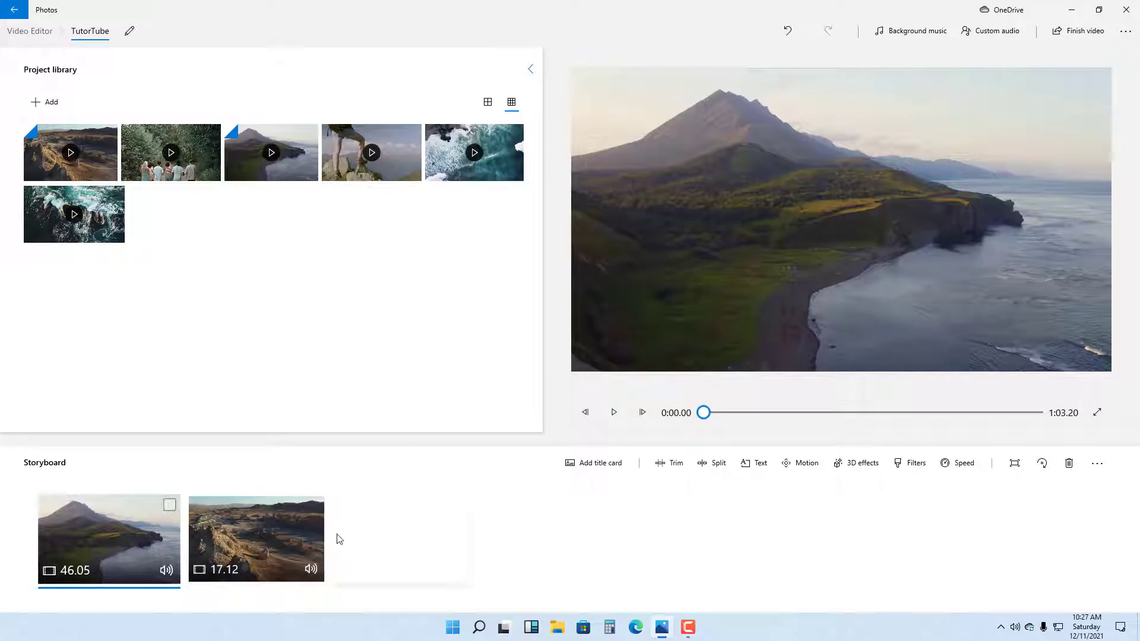
Step: Preview the two-clip storyboard by playing it, scrubbing ahead within the mountain clip and viewing the start of each clip
click(614, 412)
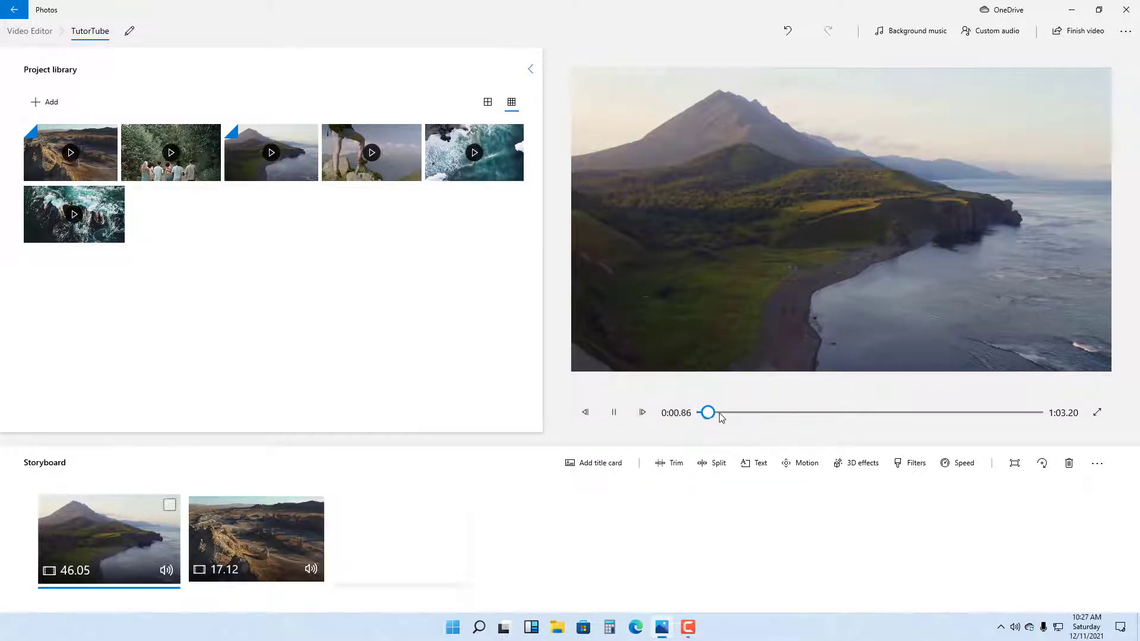
drag(737, 414, 923, 418)
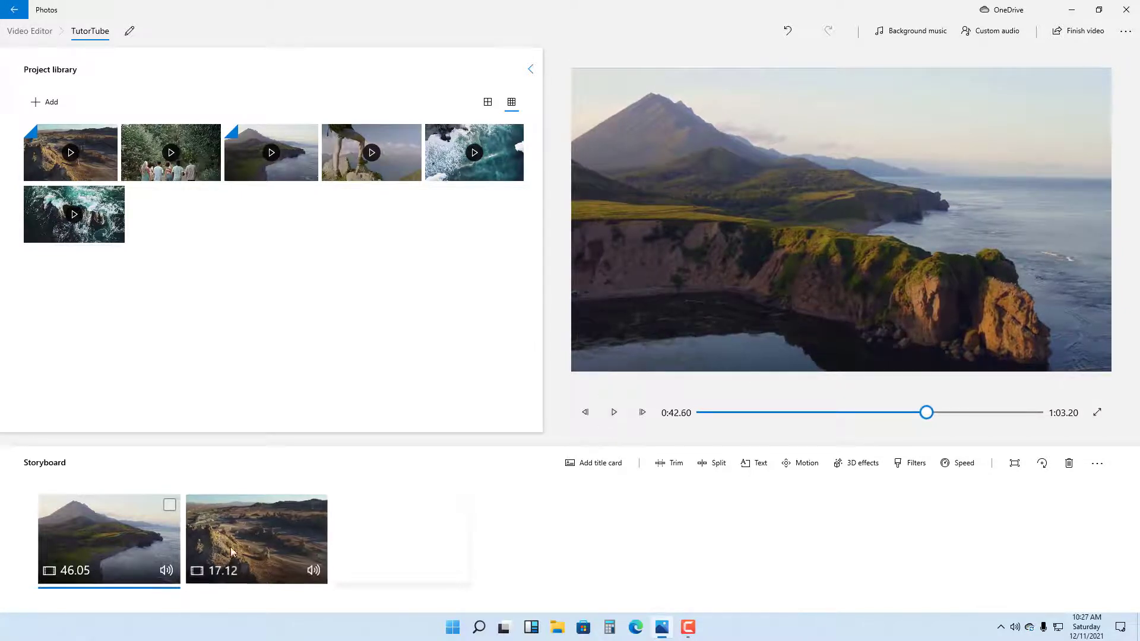
click(193, 537)
click(165, 526)
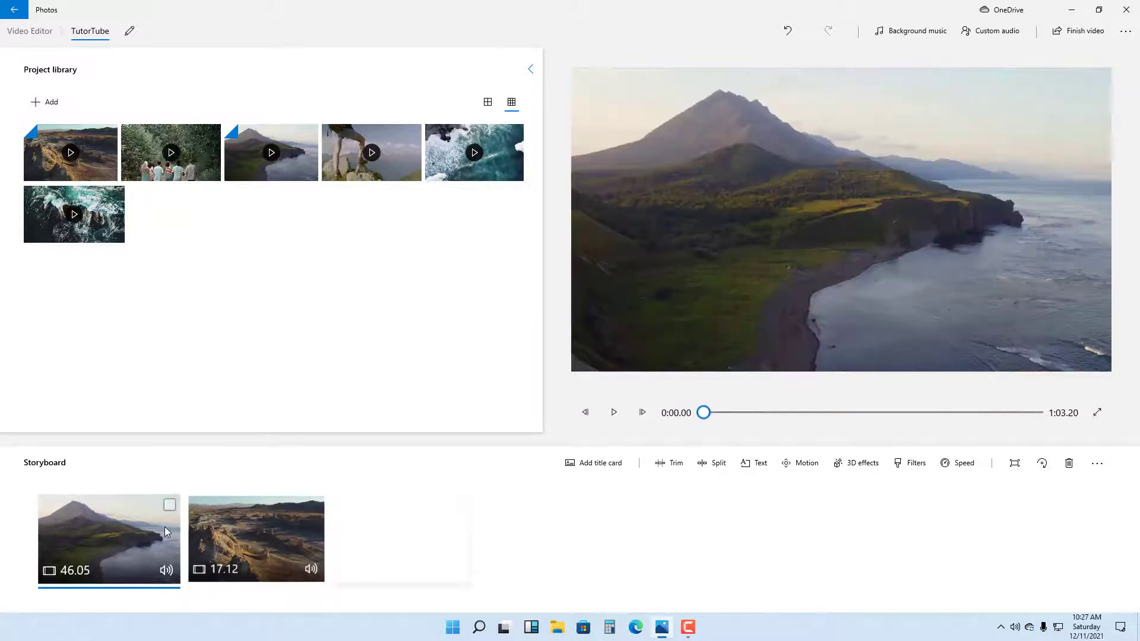
click(220, 541)
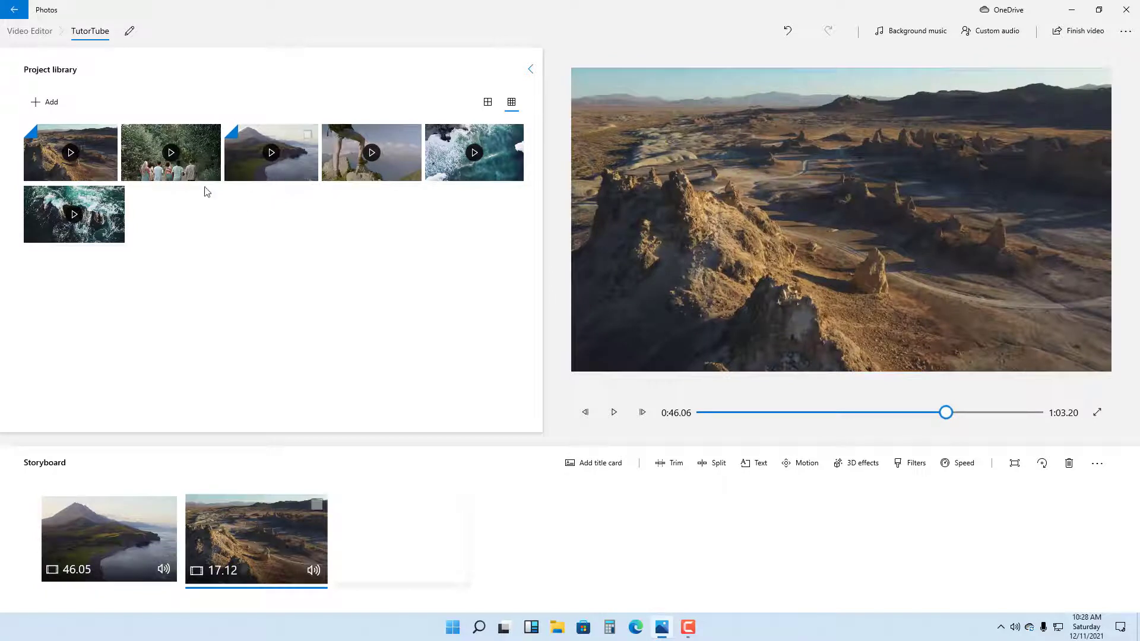
Step: Add the forest walk, hiker and two ocean clips to the storyboard, with the blue wave clip before the hiker and the dark rocks clip last
drag(172, 157, 404, 522)
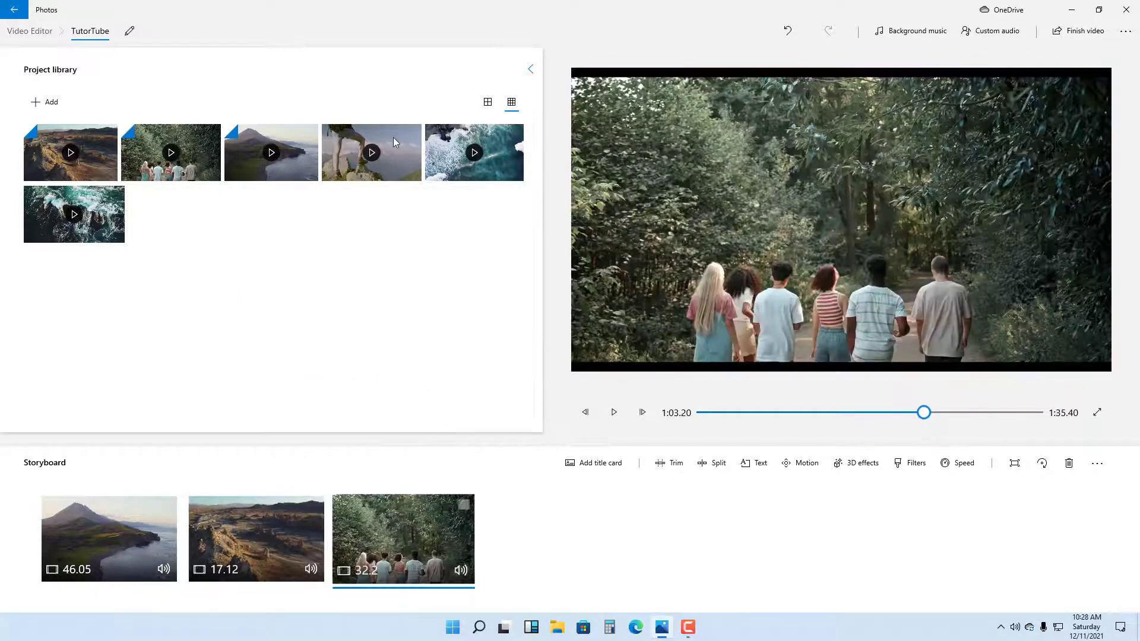
drag(394, 143, 534, 544)
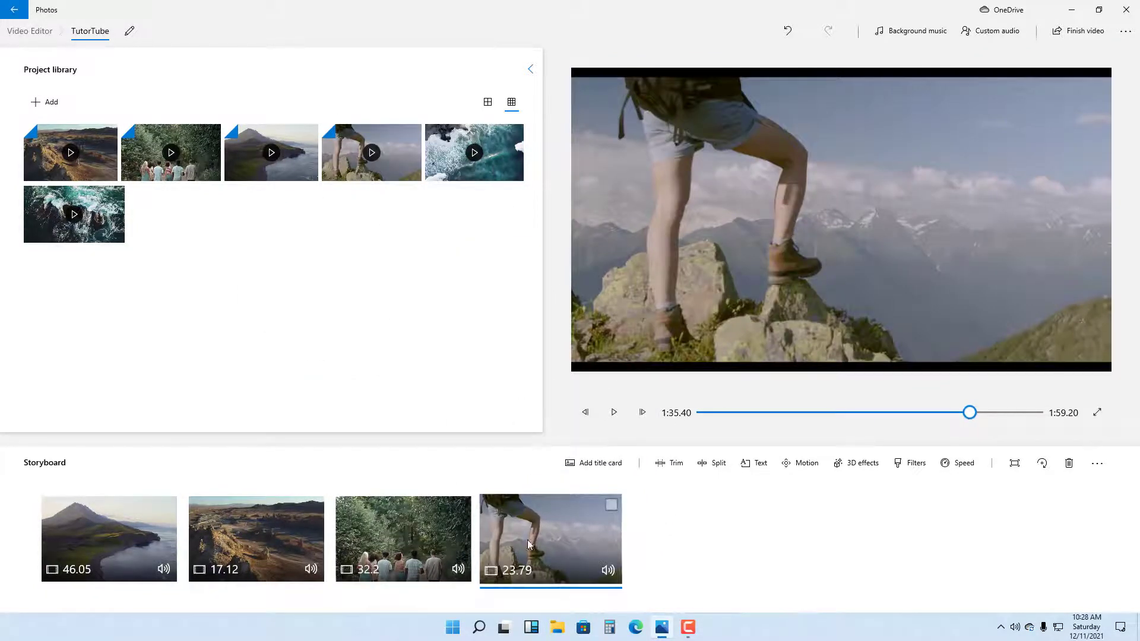
drag(494, 164, 534, 541)
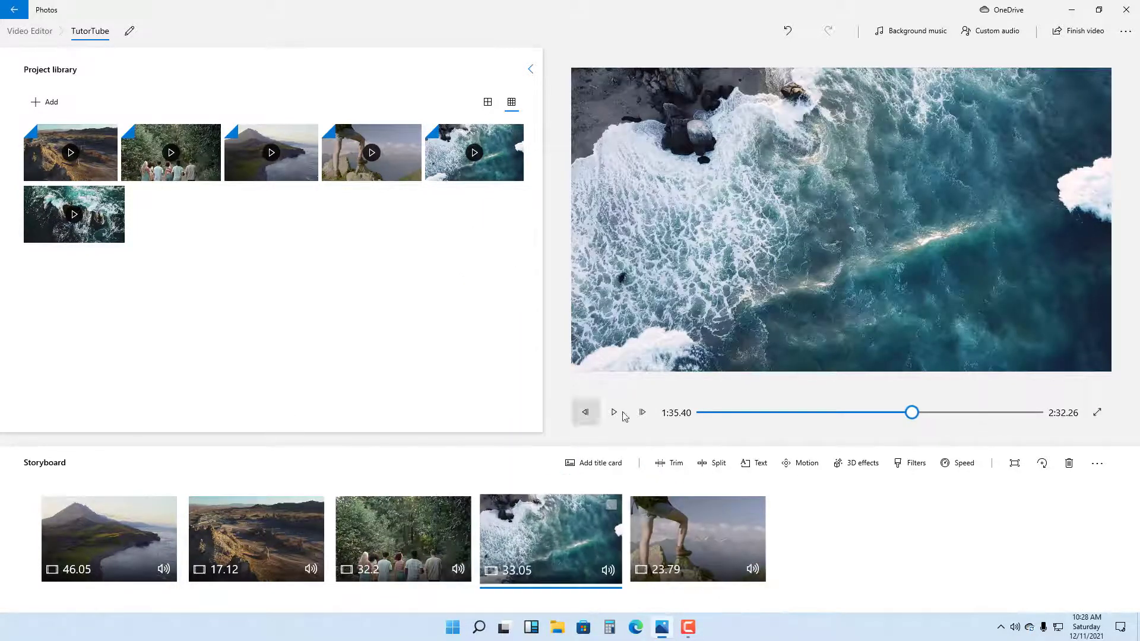
drag(117, 208, 844, 535)
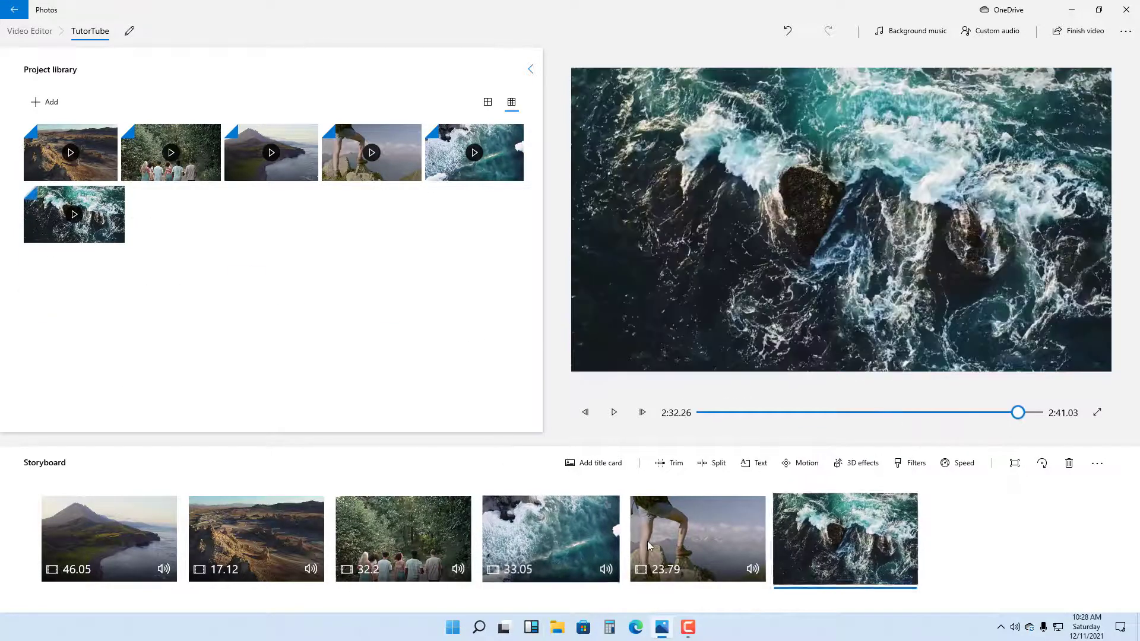
Step: Preview the six-clip storyboard from its start at several points along the timeline, and return to the first clip
click(98, 525)
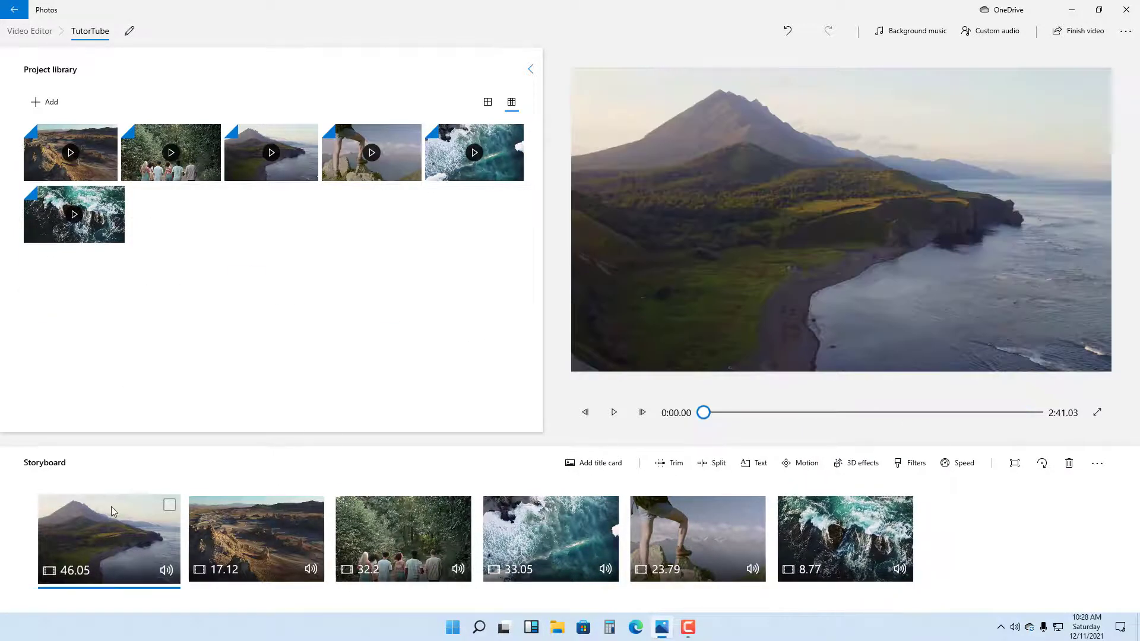
click(615, 413)
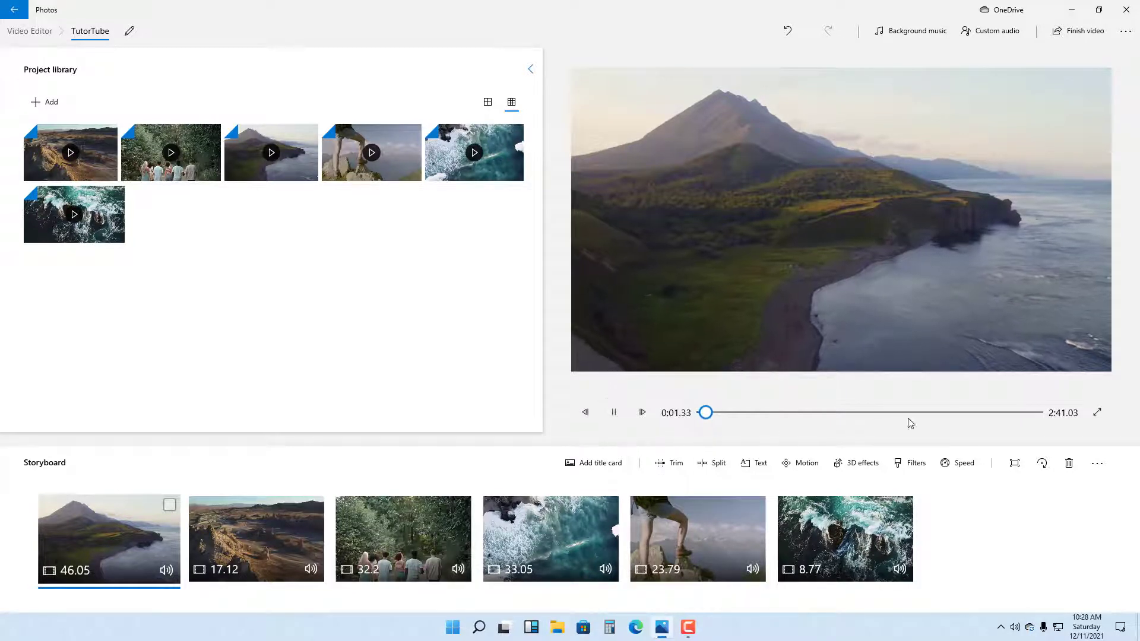
click(769, 414)
click(839, 413)
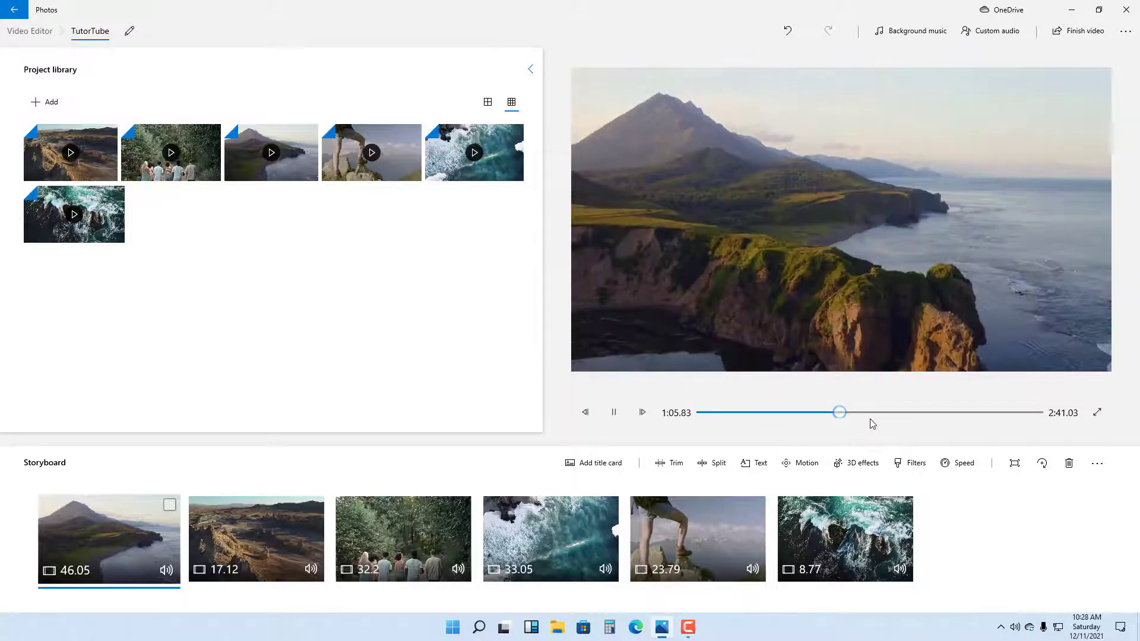
click(915, 413)
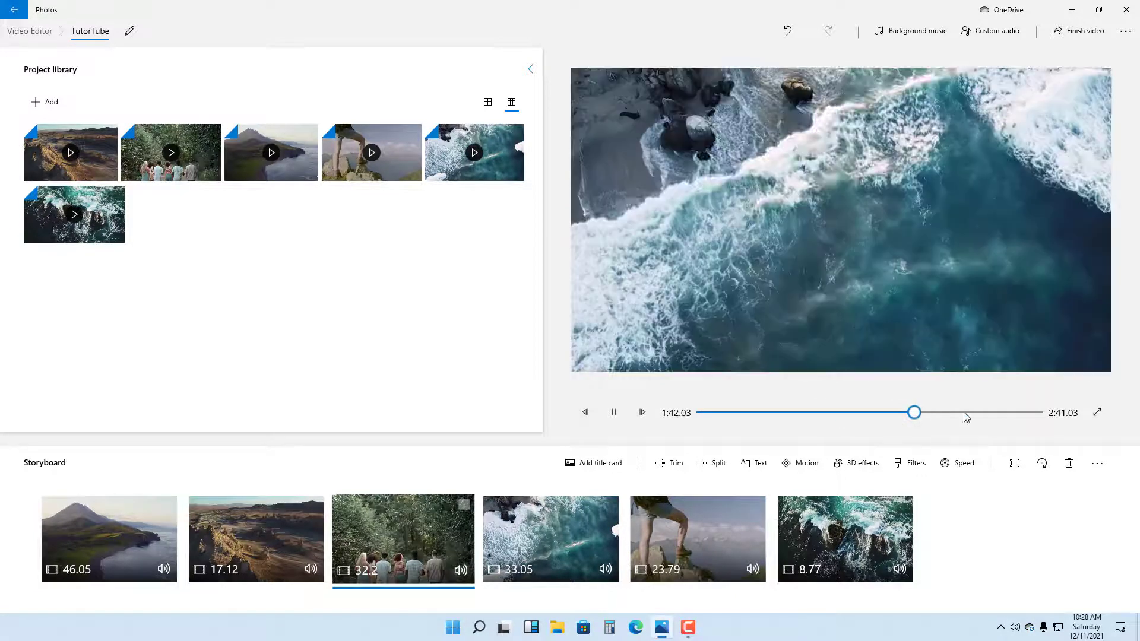
click(990, 413)
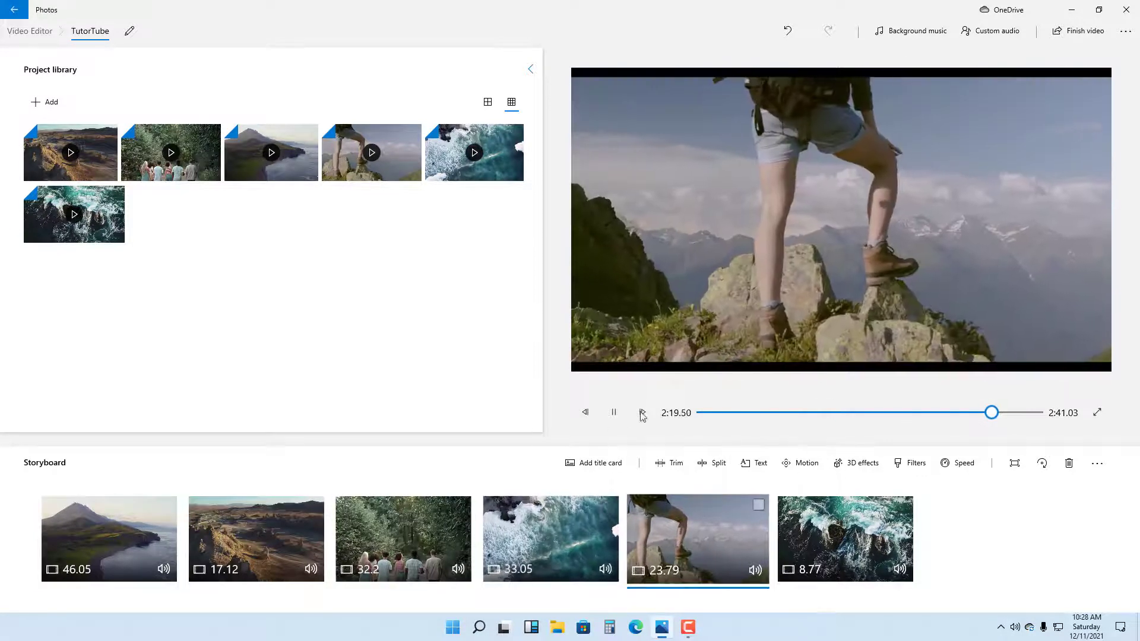
click(615, 418)
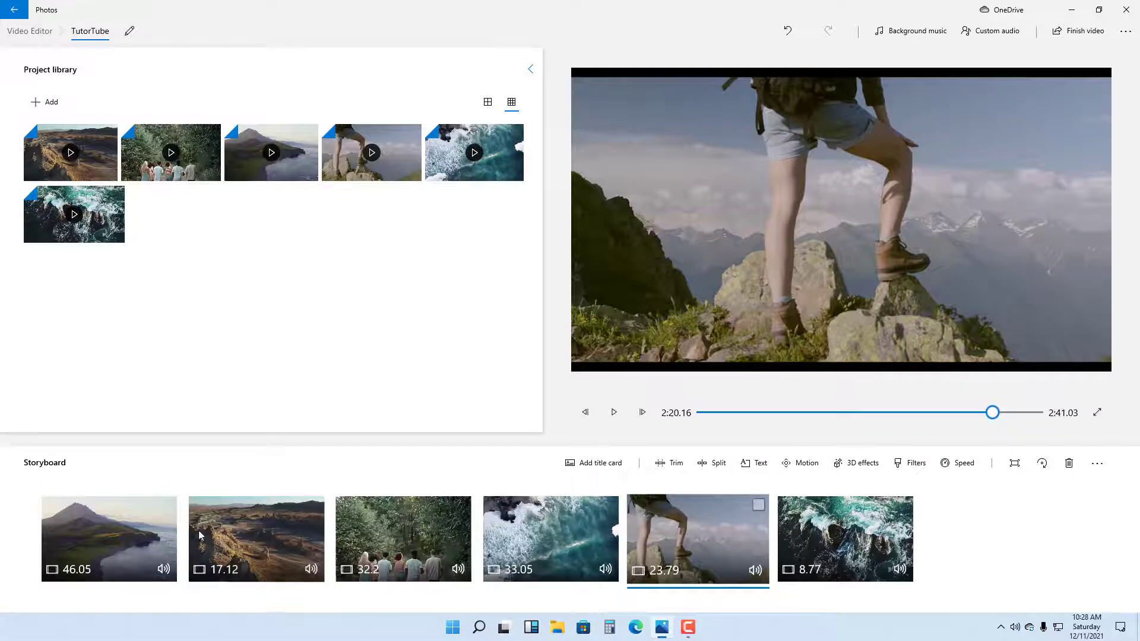
click(147, 520)
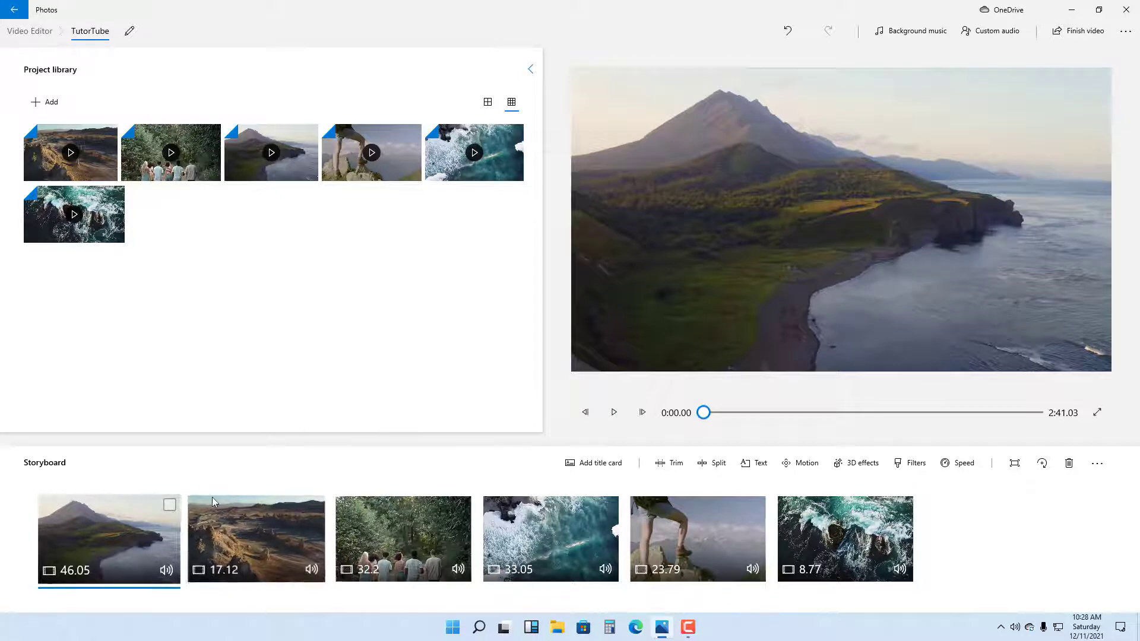
Step: Add one title card before the mountain clip at the start of the storyboard and set its duration to 5 seconds
click(591, 469)
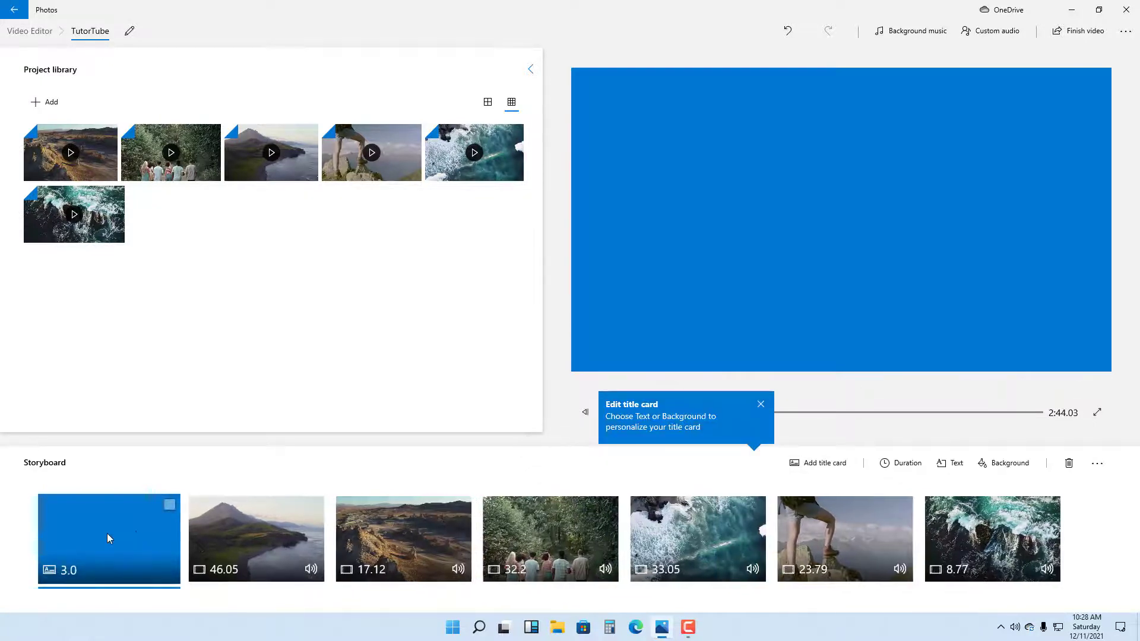
click(761, 404)
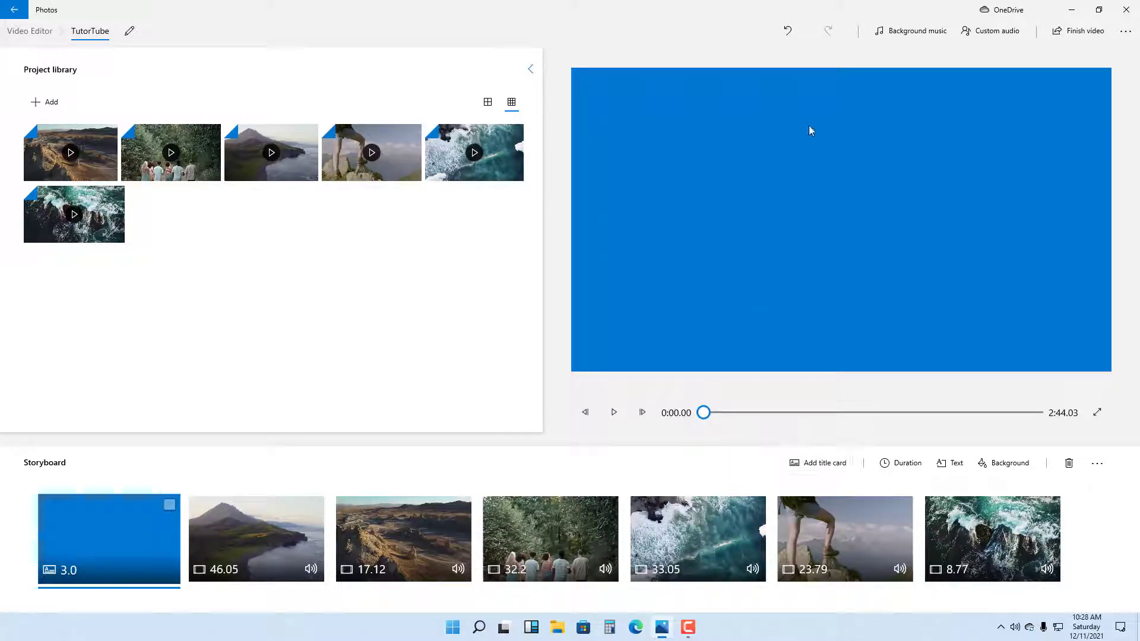
click(820, 463)
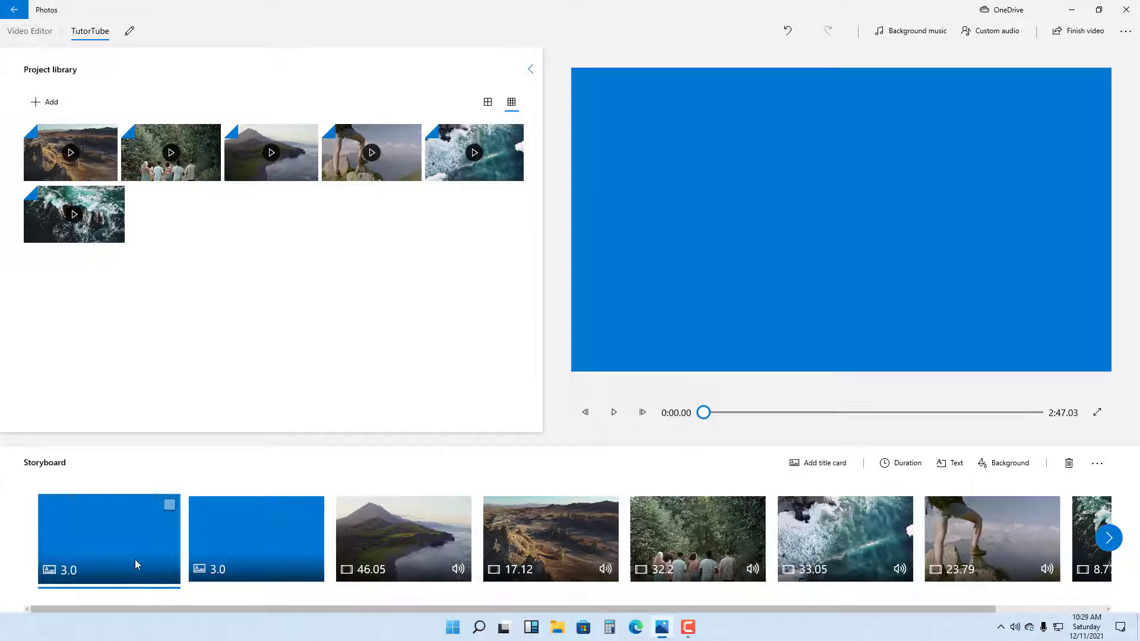
key(ctrl+z)
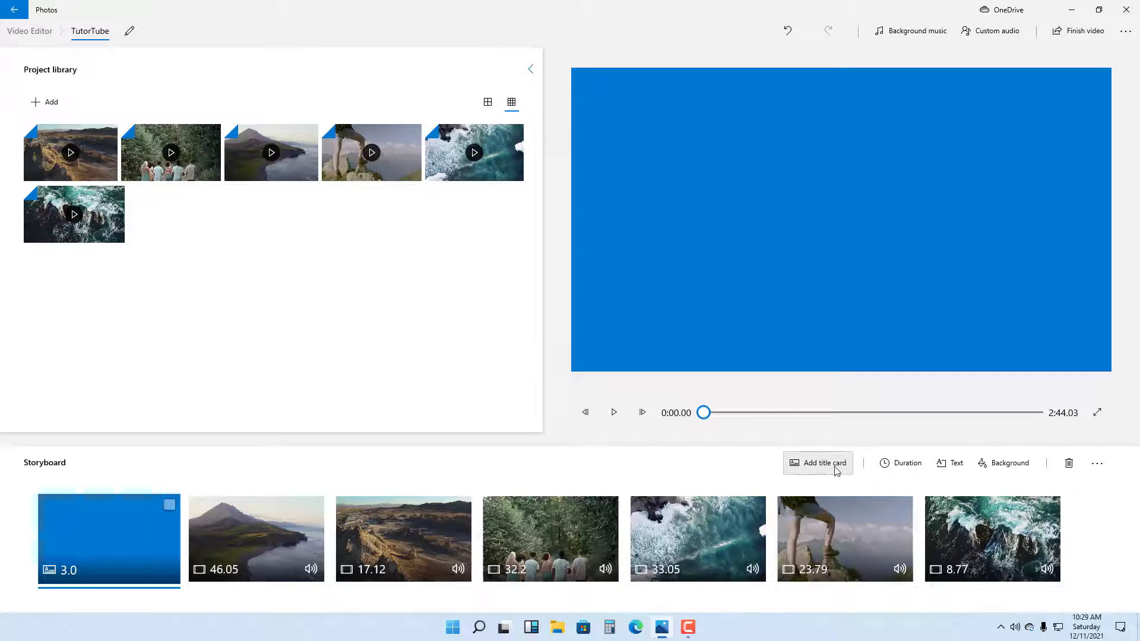
click(895, 464)
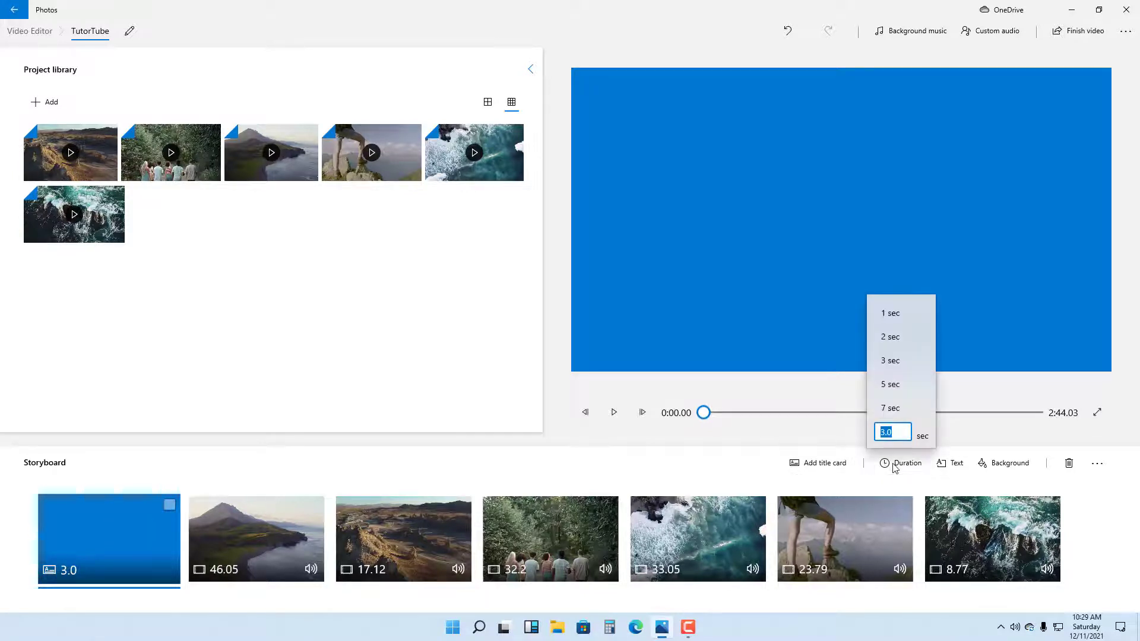
click(893, 385)
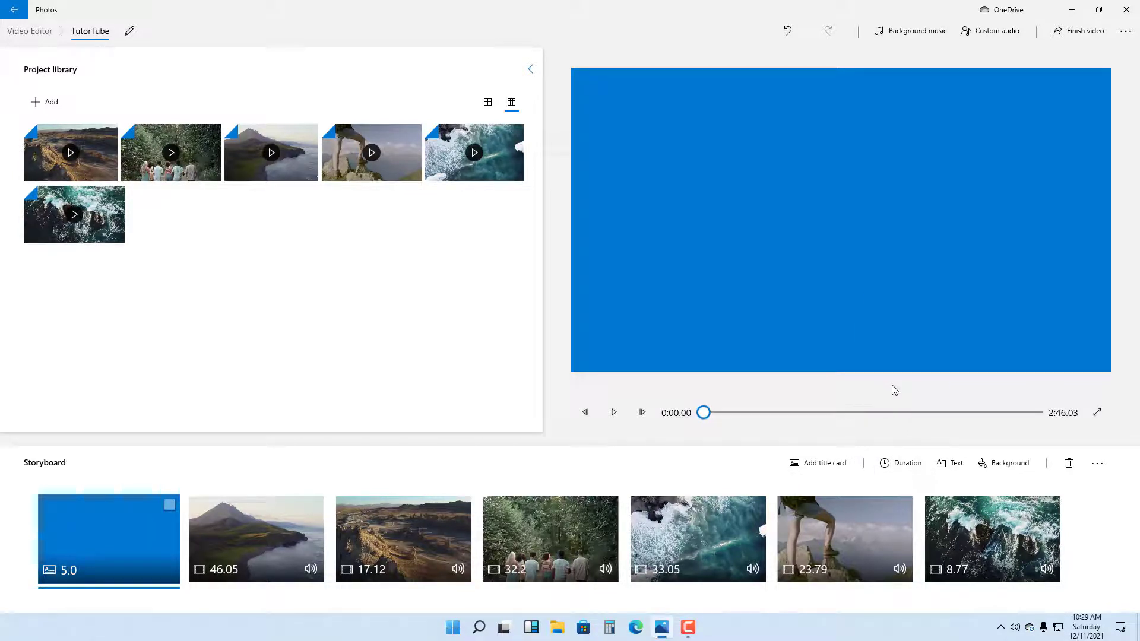
Step: Give the title card the text TutorTube in the Adventure animated style, using the centred layout with the orange brush-stroke frame
click(956, 465)
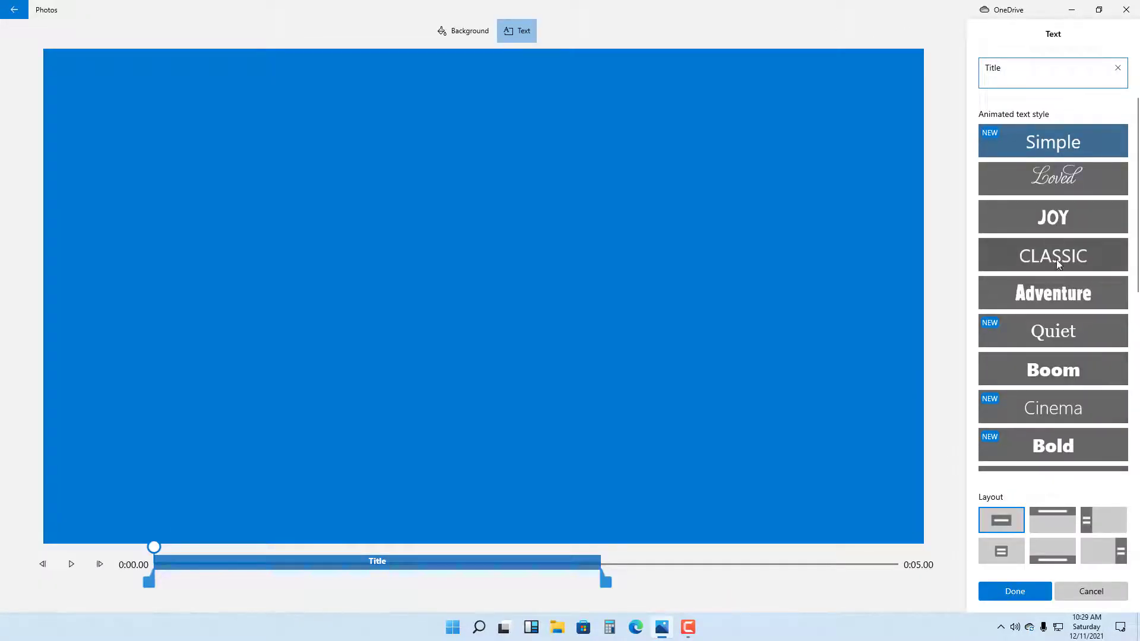
click(1051, 298)
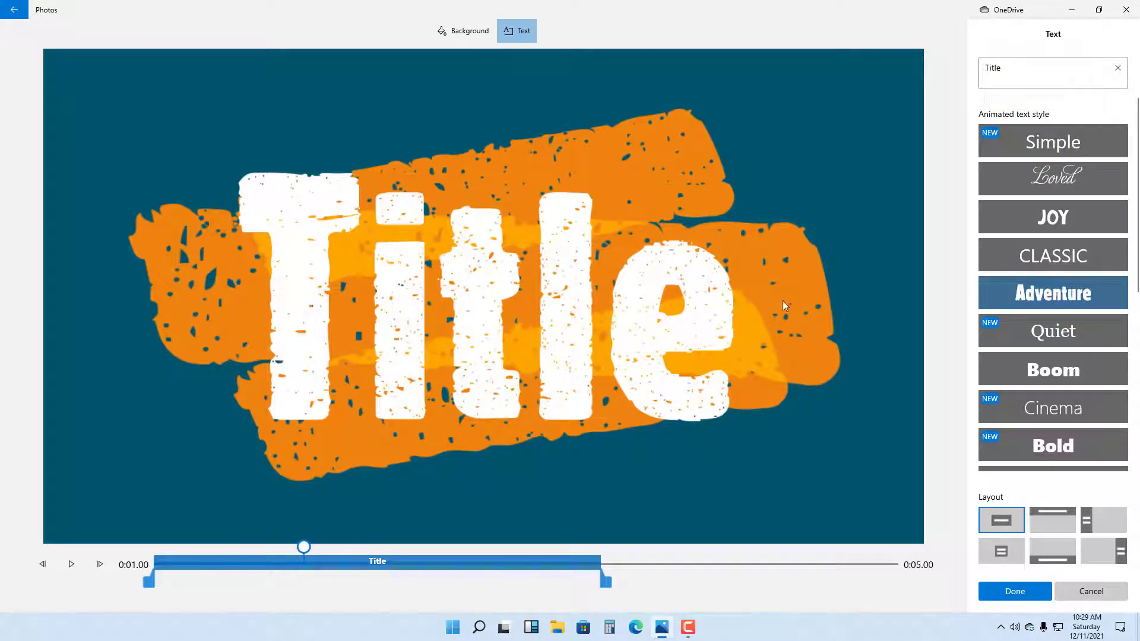
click(1063, 75)
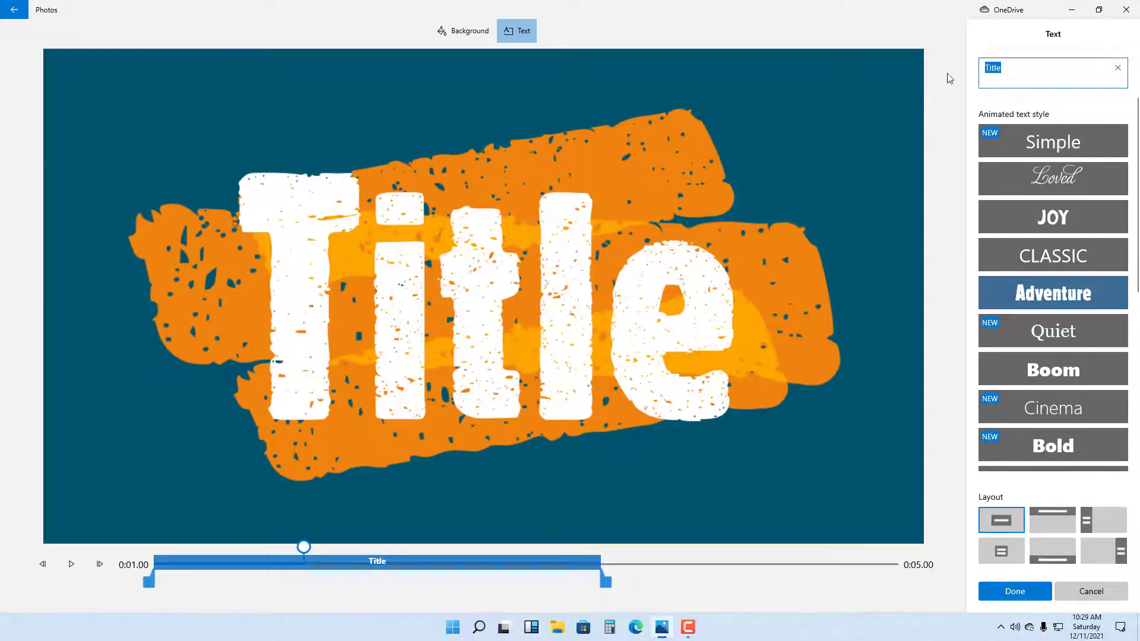
text(TutorTube)
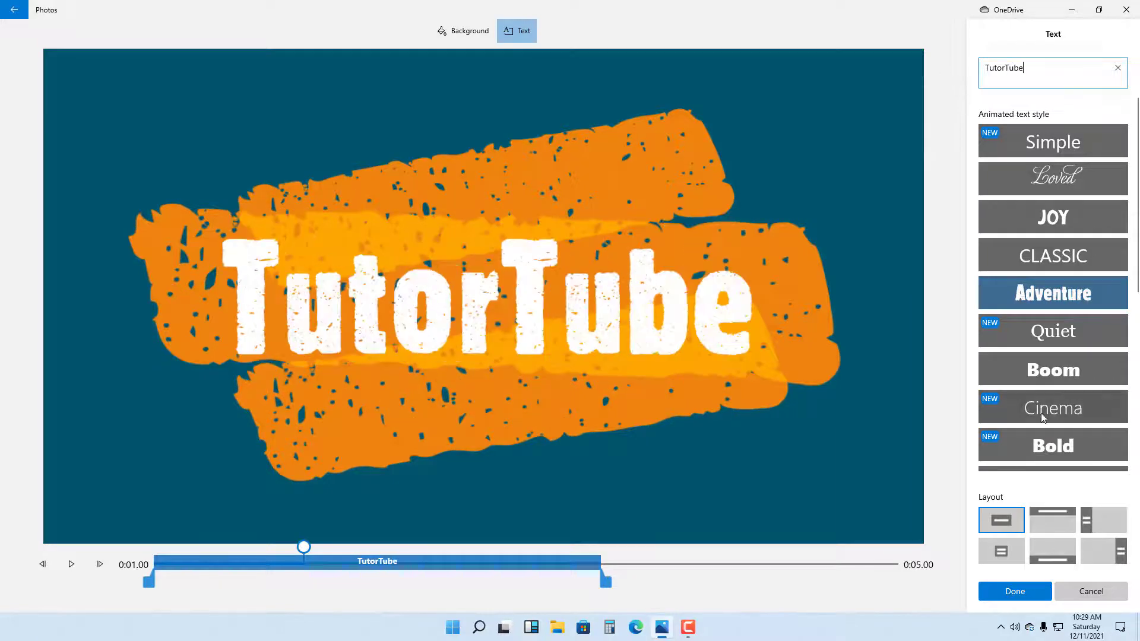
click(1017, 550)
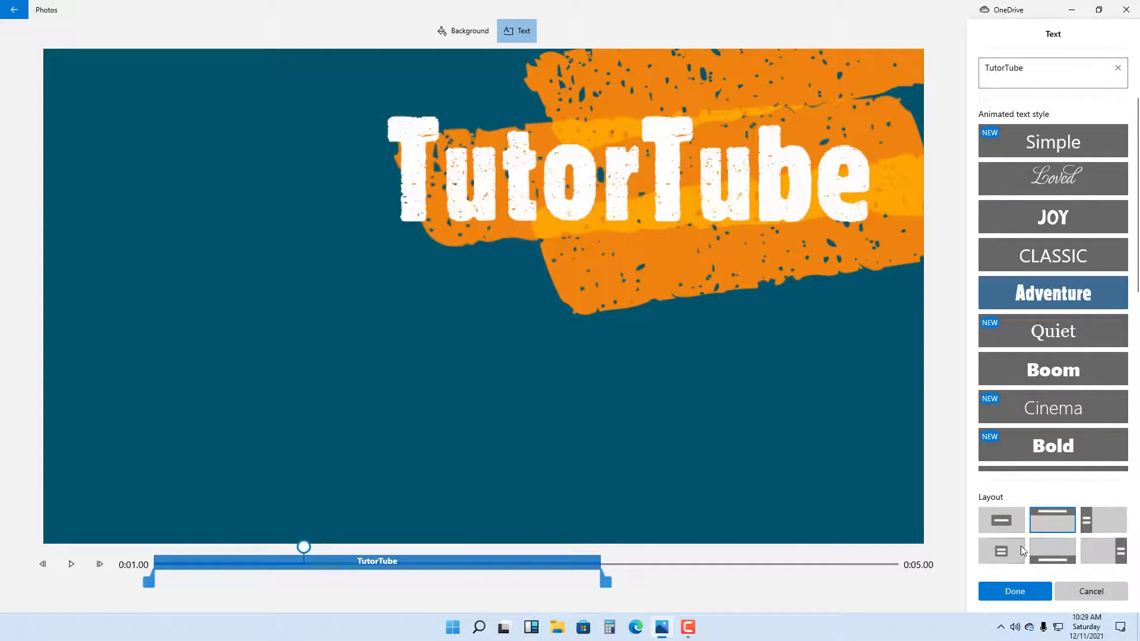
click(1016, 591)
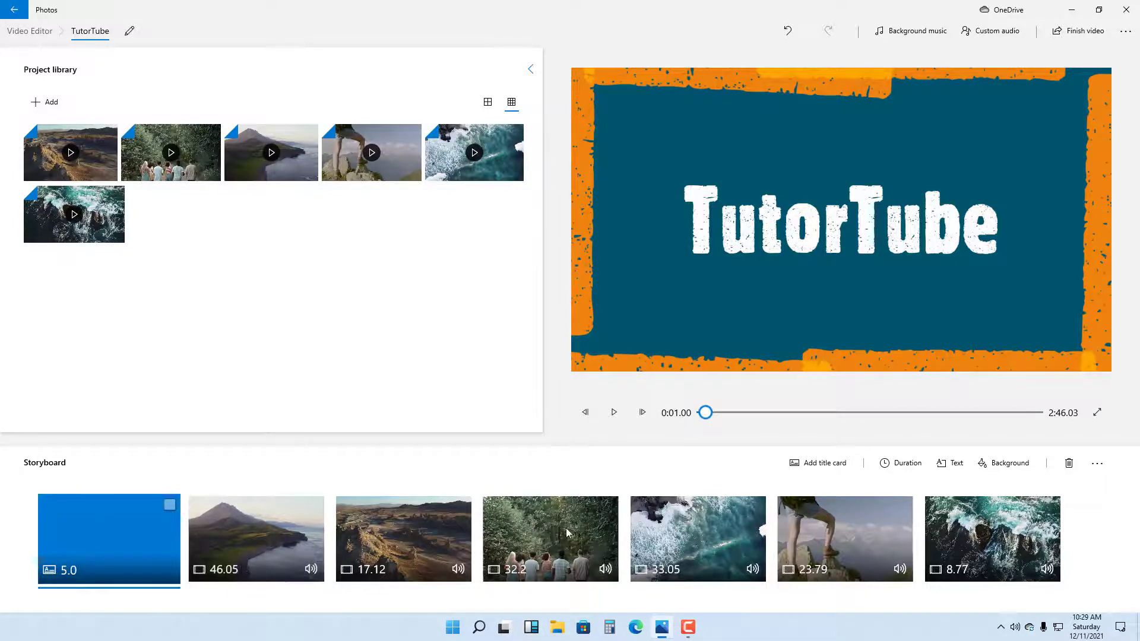
Step: Change the title card's background to a custom light turquoise colour
click(994, 469)
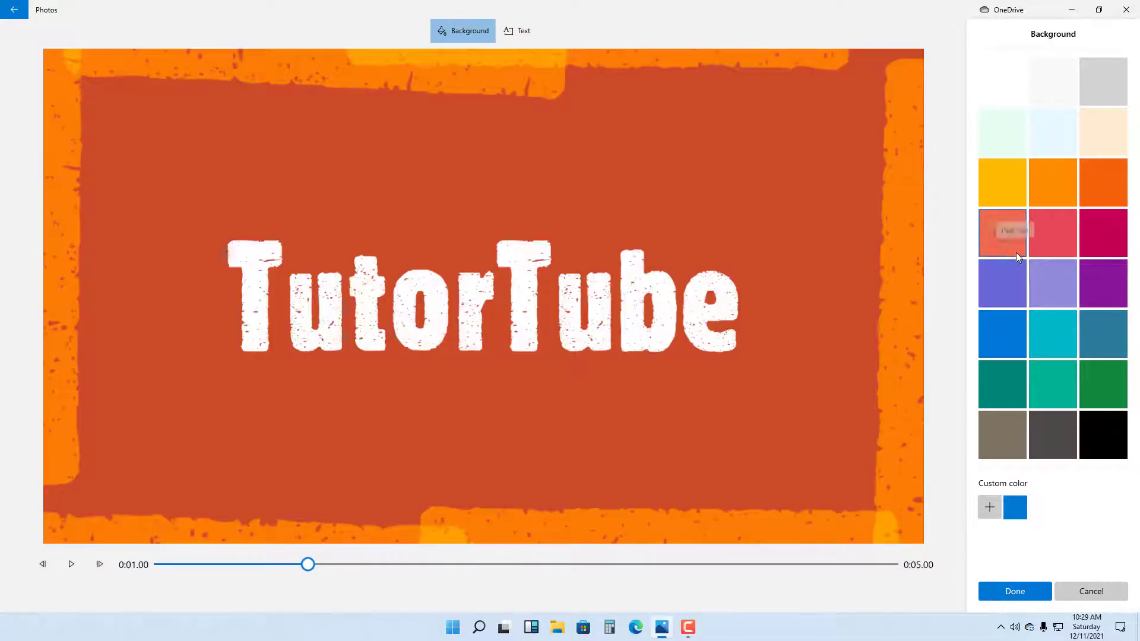
click(1014, 251)
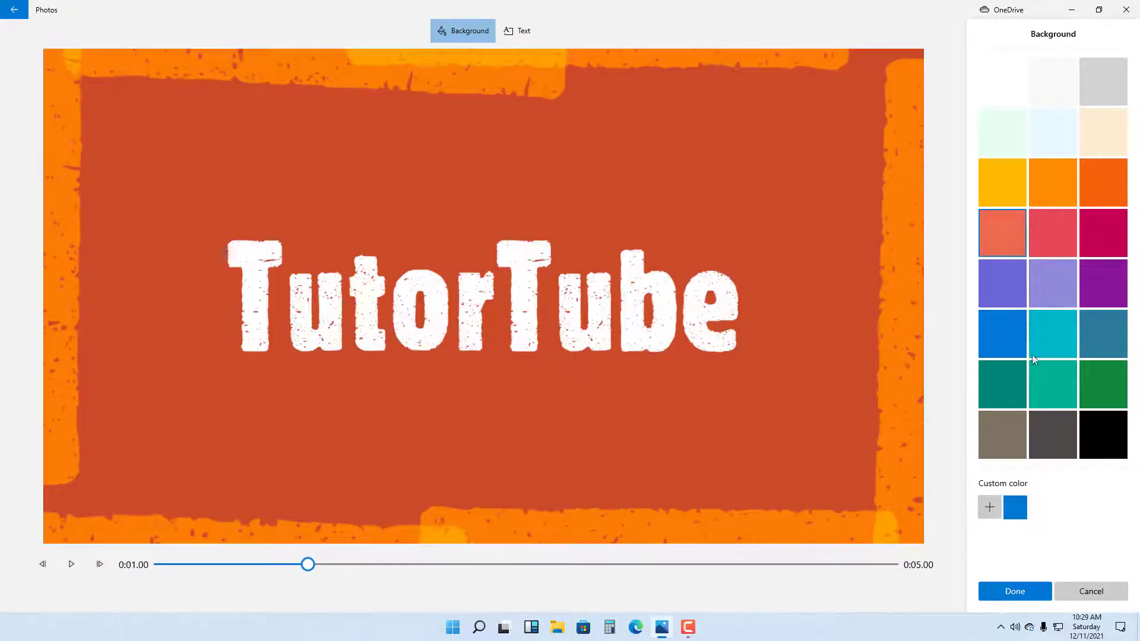
click(999, 505)
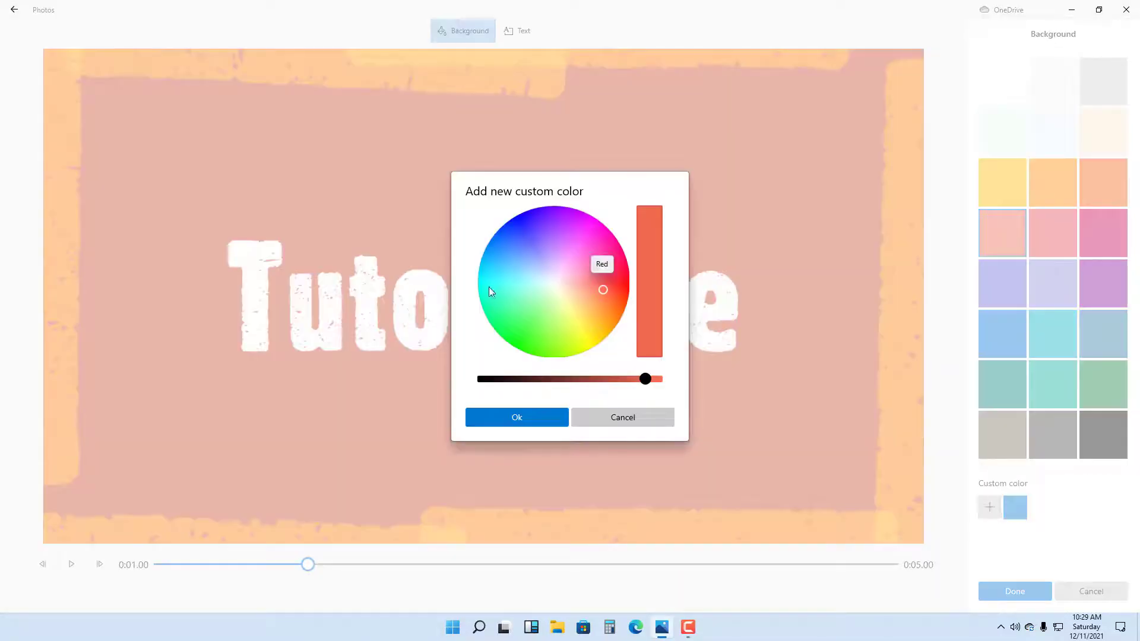
click(569, 258)
drag(569, 325, 503, 288)
click(517, 417)
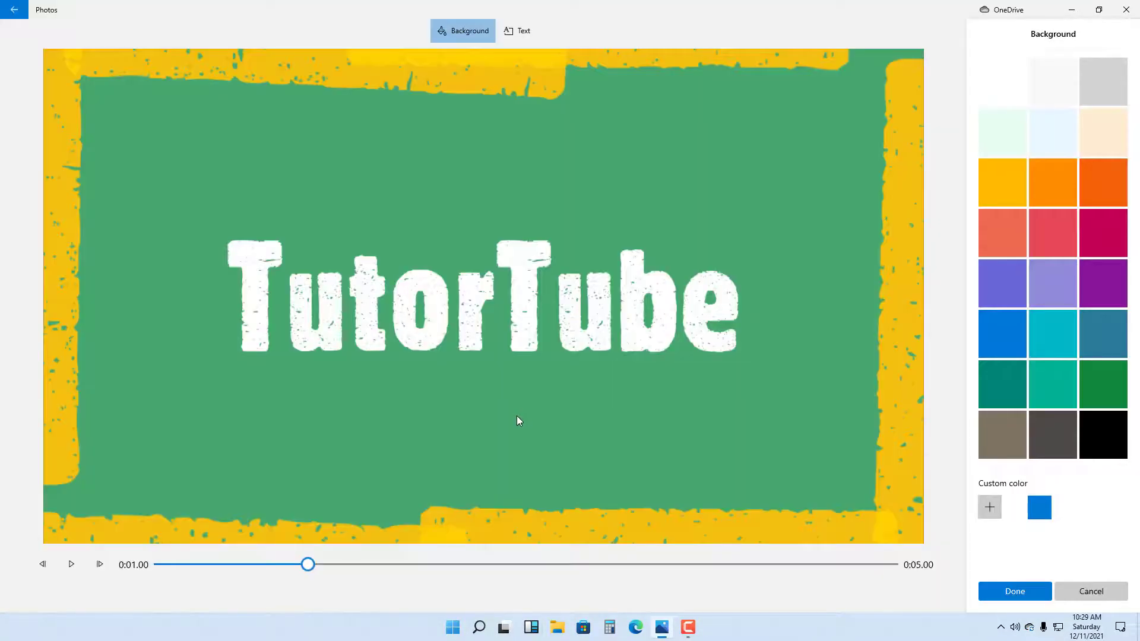
click(1011, 591)
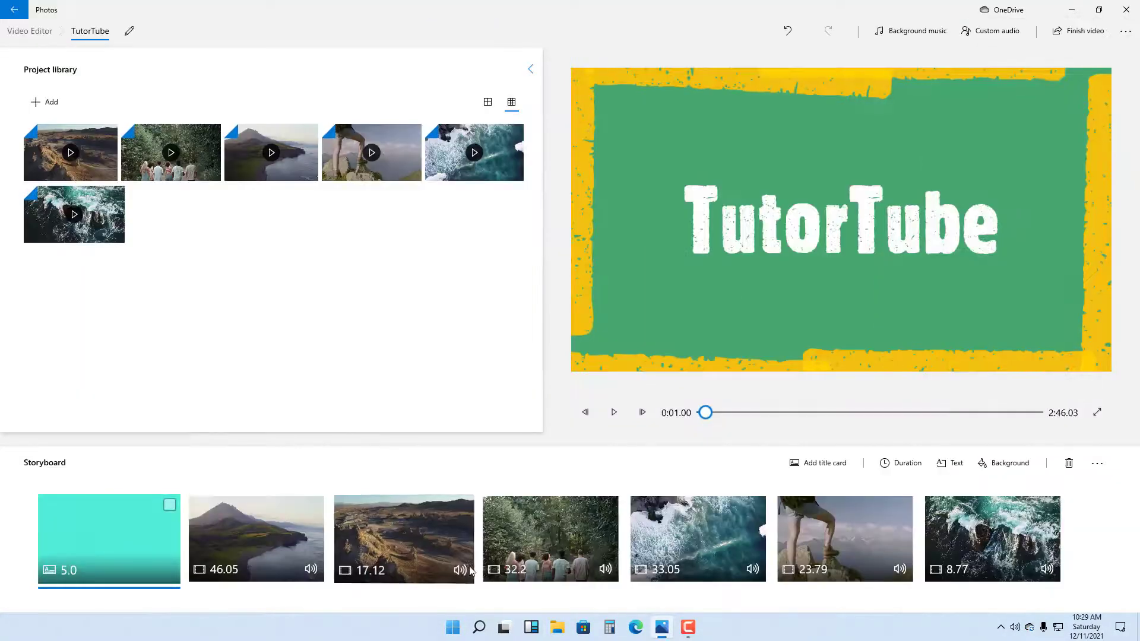
Step: Preview the storyboard from the title card into the mountain clip, and skip ahead along the timeline to the desert clip
click(696, 413)
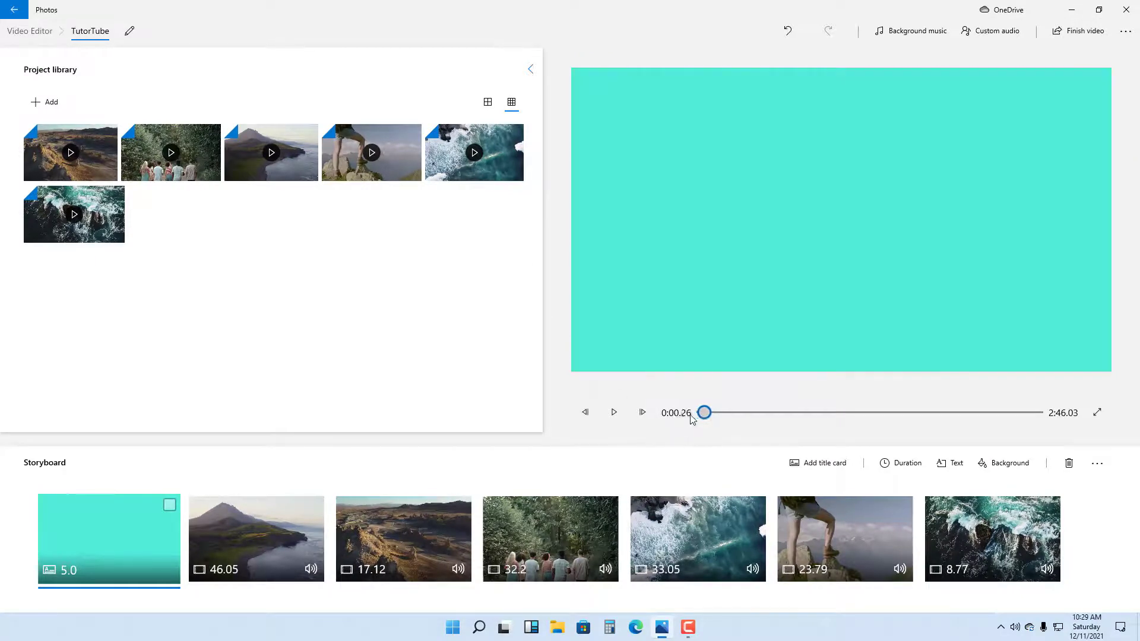
click(614, 413)
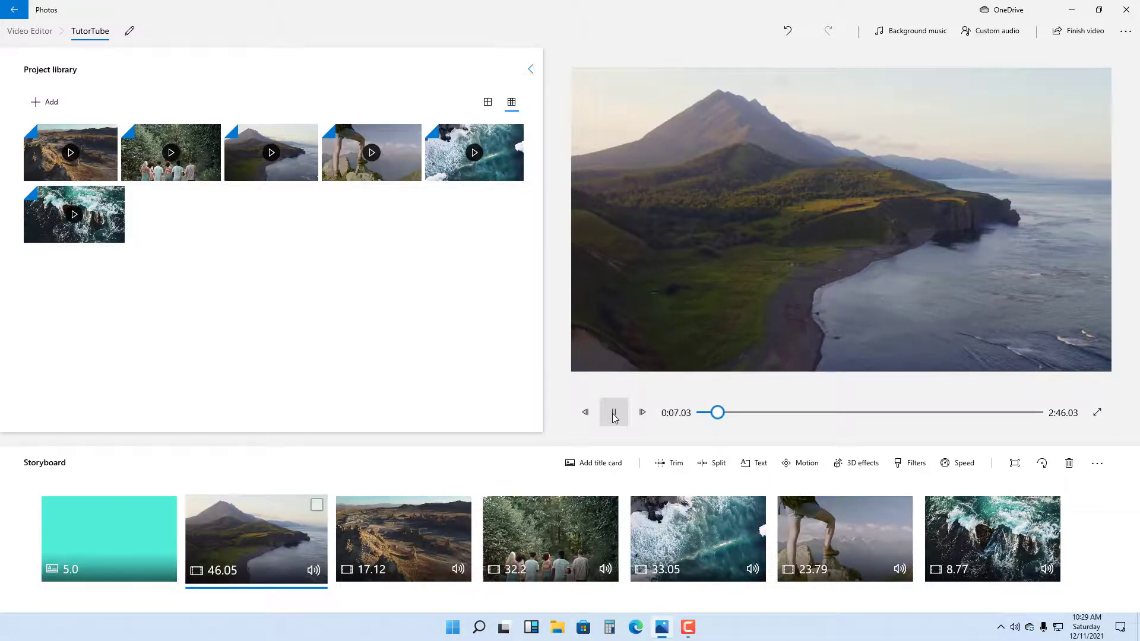
click(614, 417)
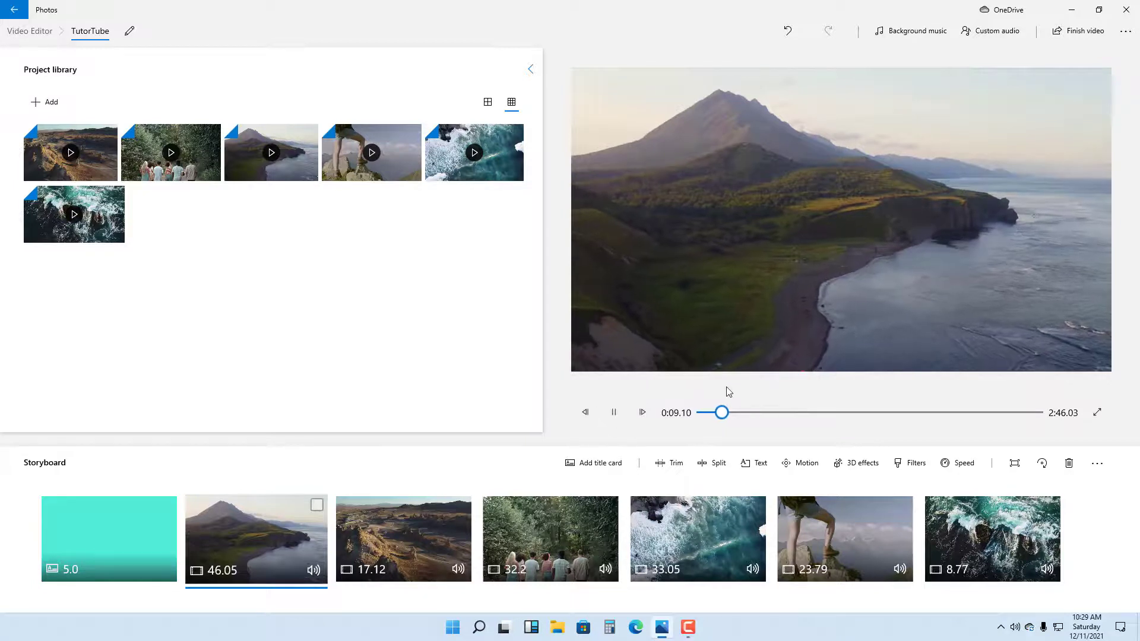
click(738, 414)
drag(759, 418, 786, 417)
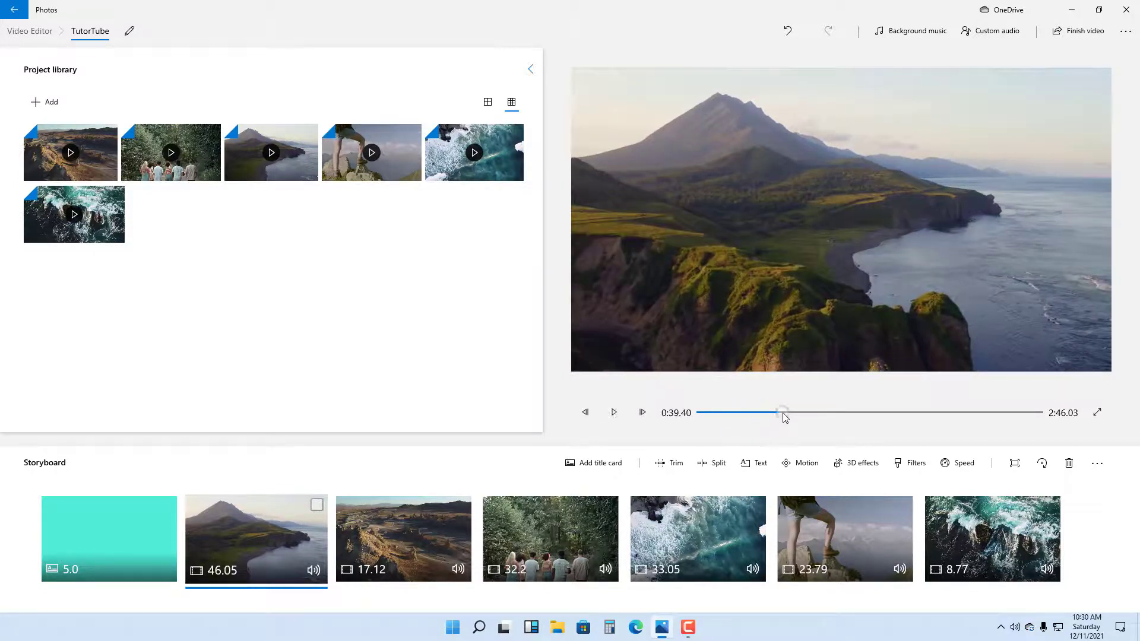
click(805, 419)
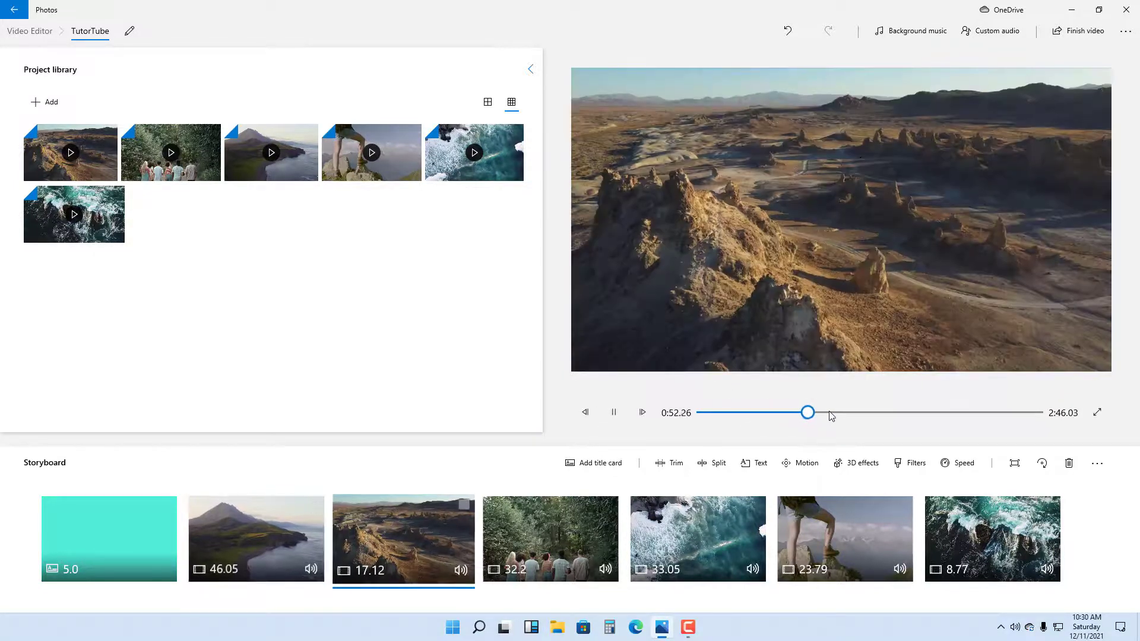